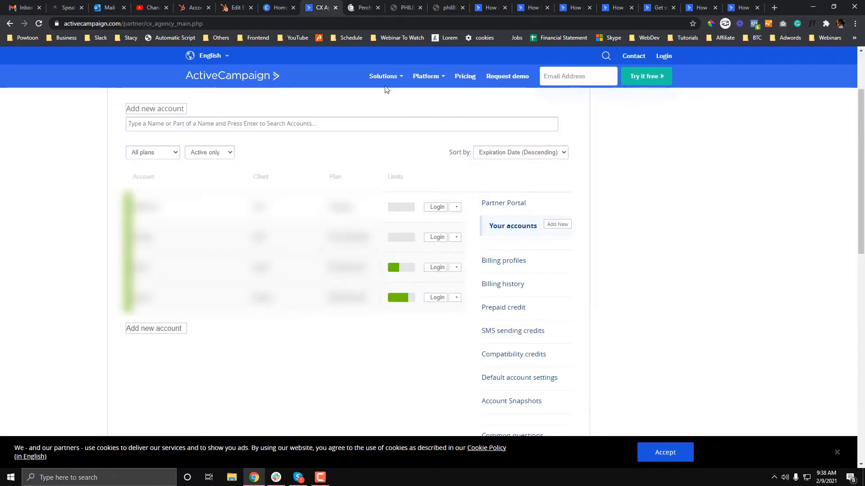
In the second account's tab, go to Campaigns > Manage Templates to see templates like Newsletter (Dark) and Webinar.
{"action": "left_click", "coordinate": [363, 8]}
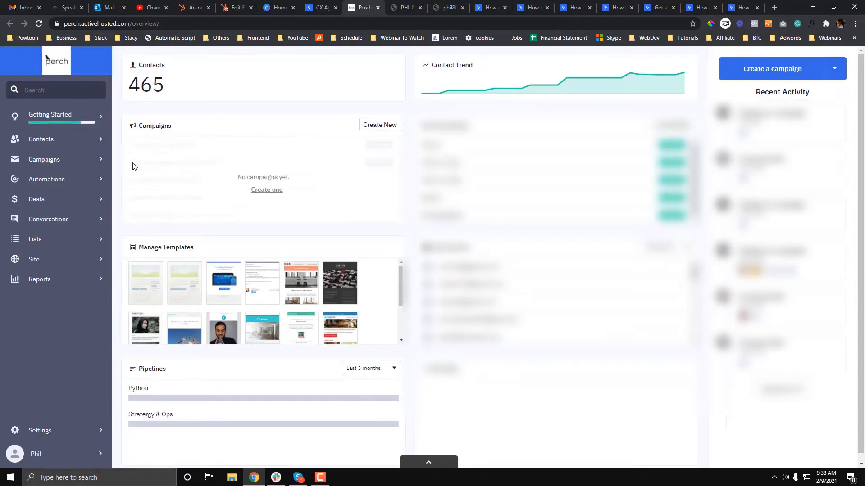
{"action": "left_click", "coordinate": [67, 167]}
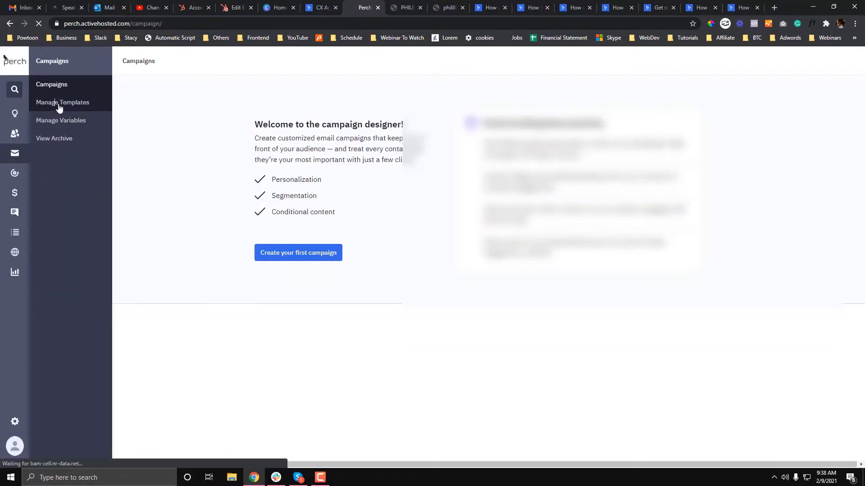
{"action": "left_click", "coordinate": [93, 107]}
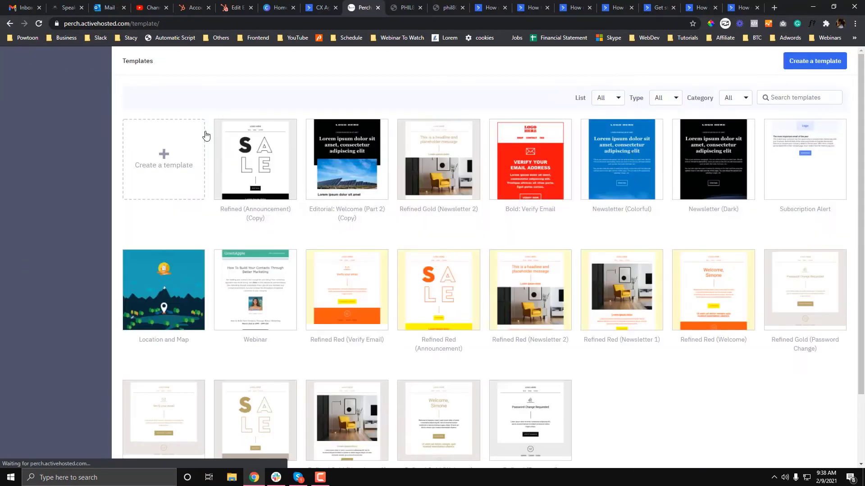
{"action": "mouse_move", "coordinate": [315, 146]}
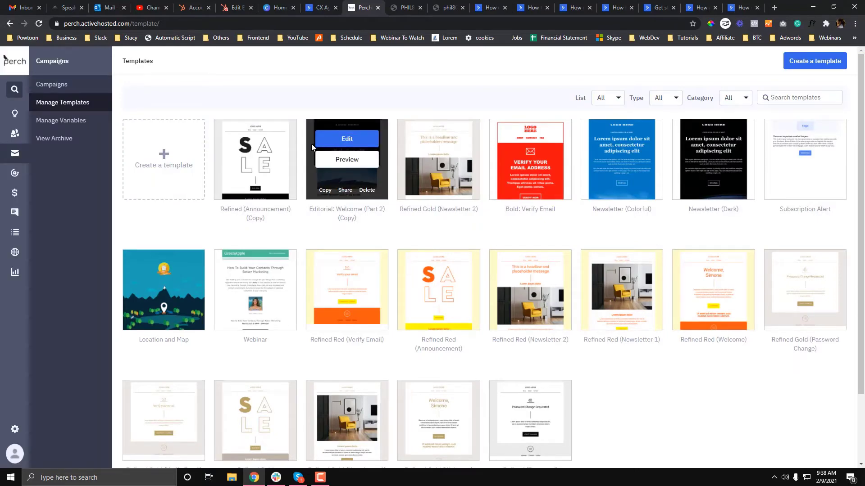
{"action": "scroll", "coordinate": [489, 219], "scroll_direction": "down", "scroll_amount": 2}
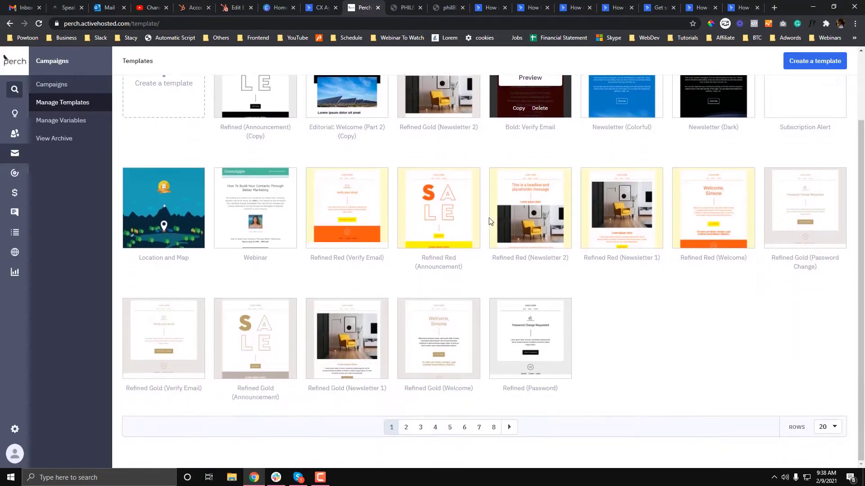
{"action": "scroll", "coordinate": [489, 219], "scroll_direction": "up", "scroll_amount": 2}
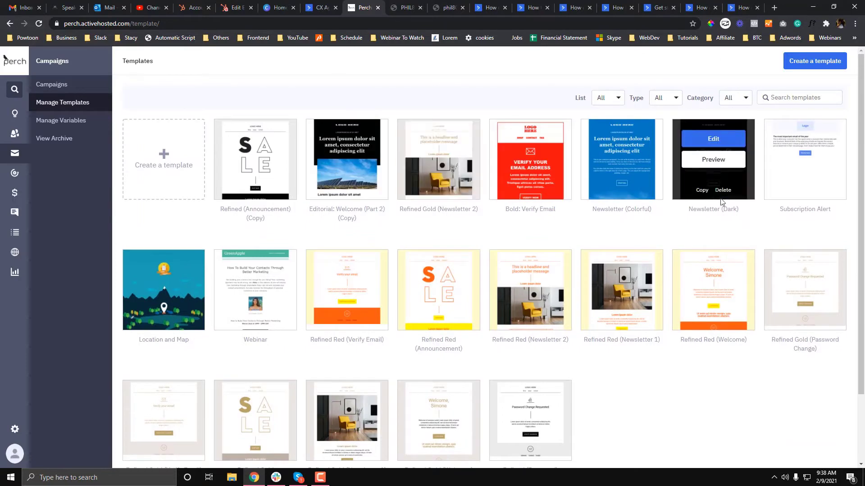
{"action": "scroll", "coordinate": [721, 201], "scroll_direction": "down", "scroll_amount": 1}
{"action": "scroll", "coordinate": [721, 202], "scroll_direction": "up", "scroll_amount": 1}
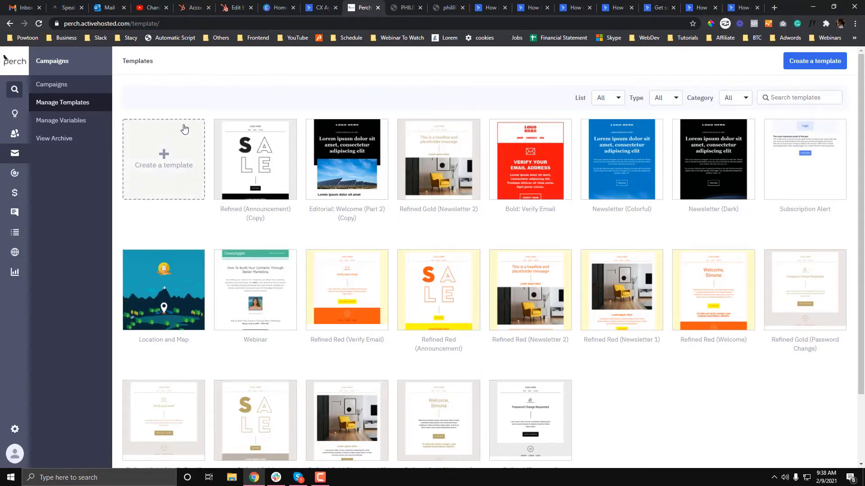
Create a Newsletter-type template named 'Test' and open it in the editor.
{"action": "left_click", "coordinate": [162, 163]}
{"action": "left_click", "coordinate": [328, 136]}
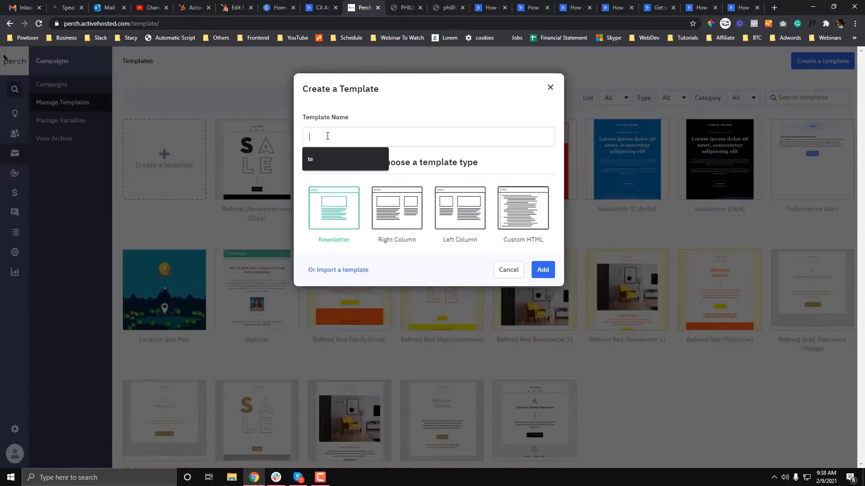
{"action": "type", "text": "Test"}
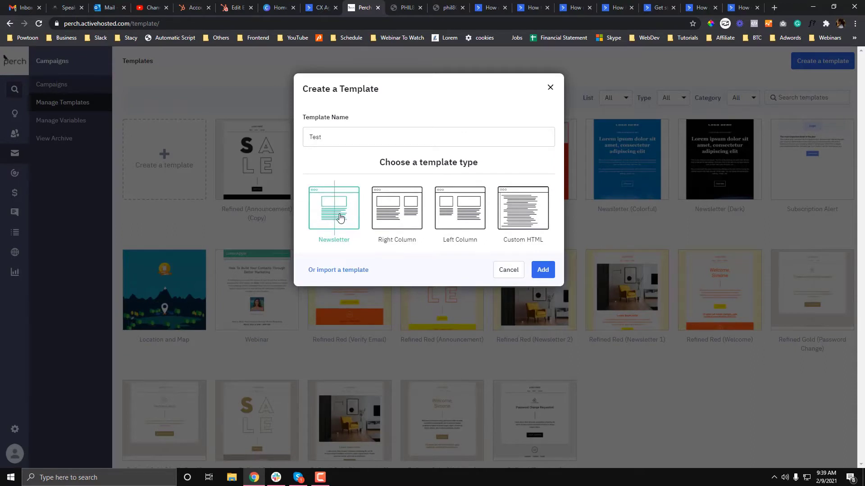
{"action": "left_click", "coordinate": [457, 221]}
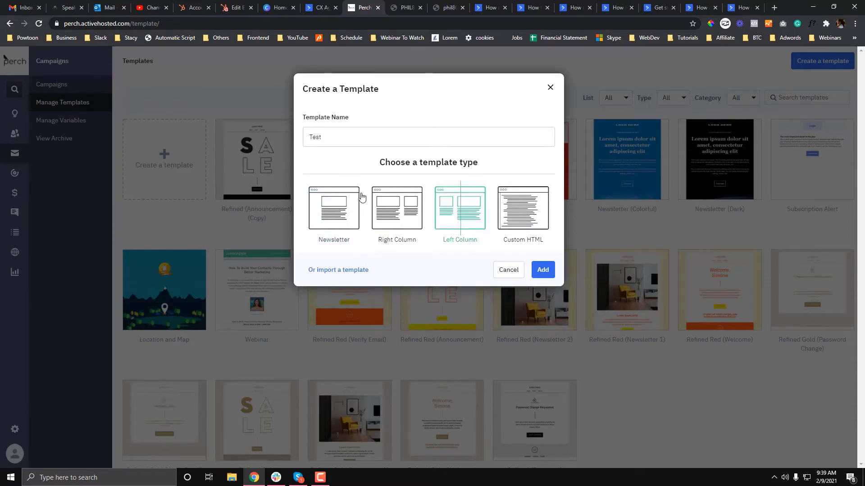
{"action": "left_click", "coordinate": [323, 218]}
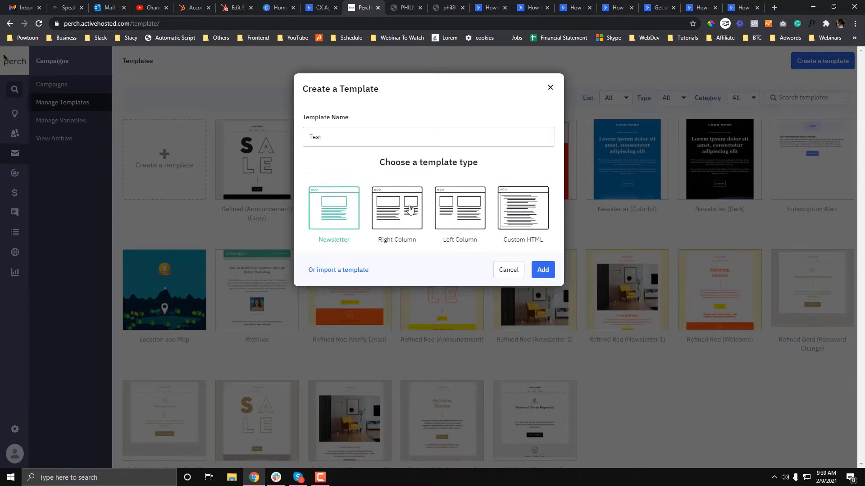
{"action": "left_click", "coordinate": [544, 270]}
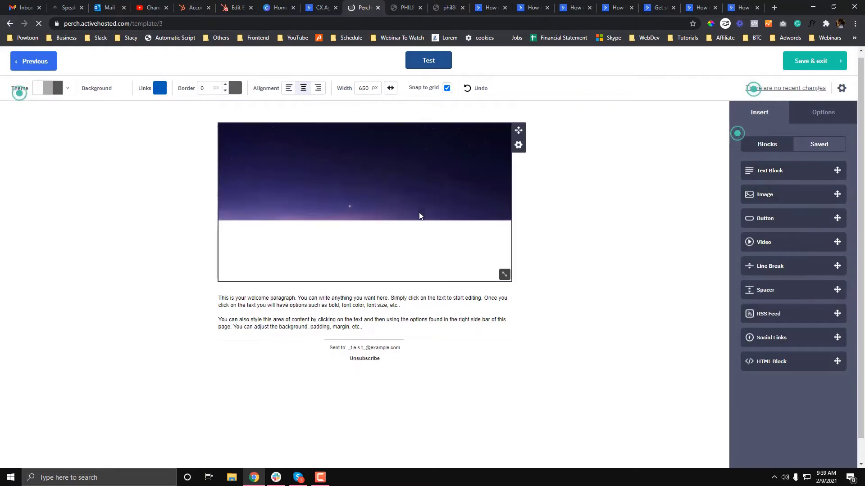
Drop an empty image block below the sunset header image.
{"action": "left_click", "coordinate": [796, 115]}
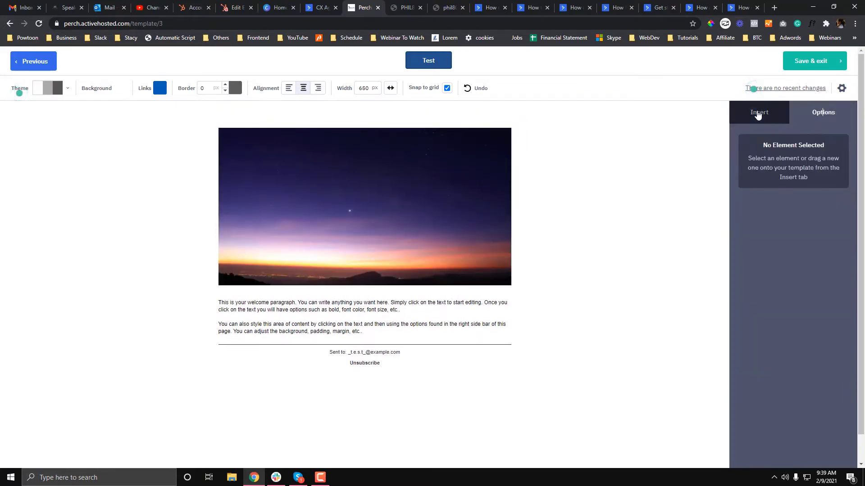
{"action": "left_click", "coordinate": [759, 114]}
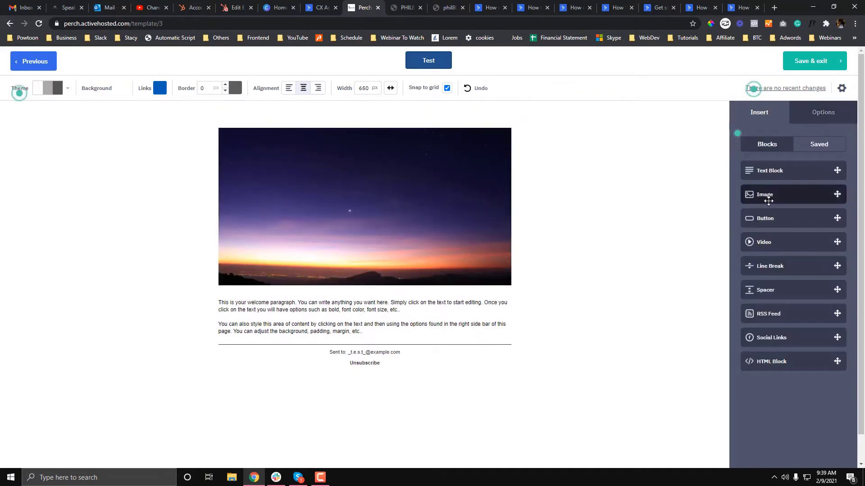
{"action": "left_click_drag", "start_coordinate": [741, 199], "coordinate": [418, 297]}
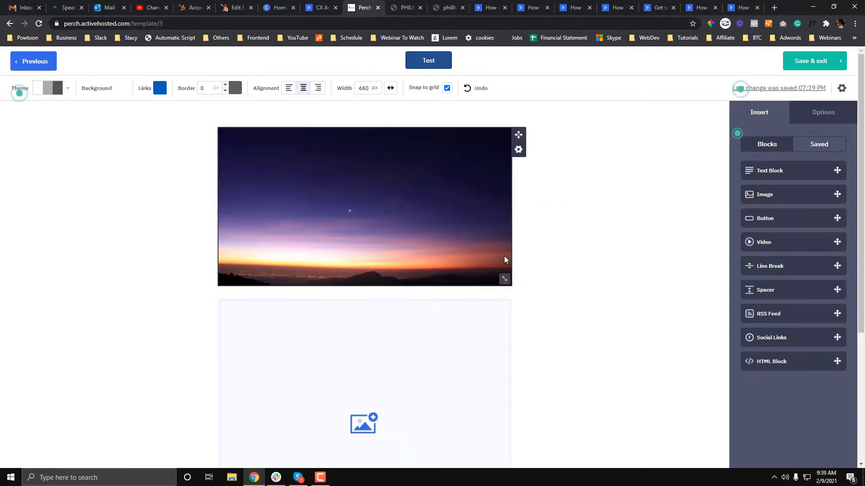
{"action": "scroll", "coordinate": [504, 259], "scroll_direction": "down", "scroll_amount": 3}
{"action": "scroll", "coordinate": [504, 259], "scroll_direction": "up", "scroll_amount": 3}
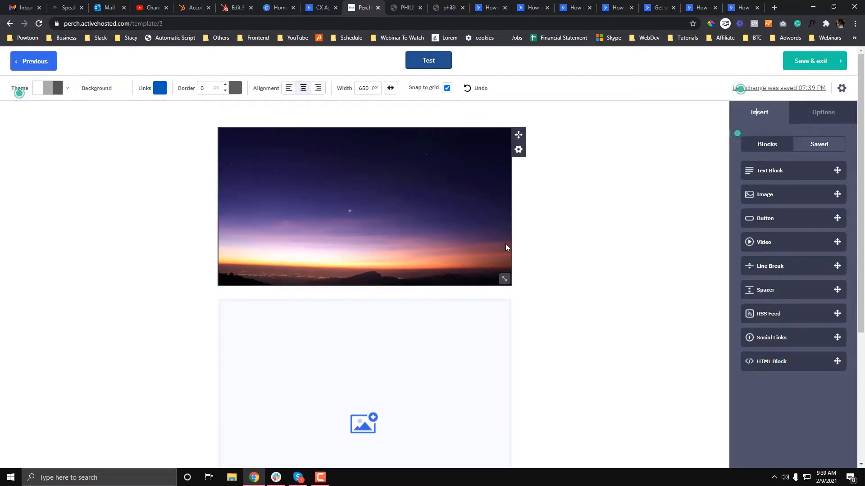
Add a Social Links block with its row of icons and save it in the Social Link Builder.
{"action": "left_click_drag", "start_coordinate": [771, 337], "coordinate": [548, 297]}
{"action": "scroll", "coordinate": [490, 238], "scroll_direction": "down", "scroll_amount": 4}
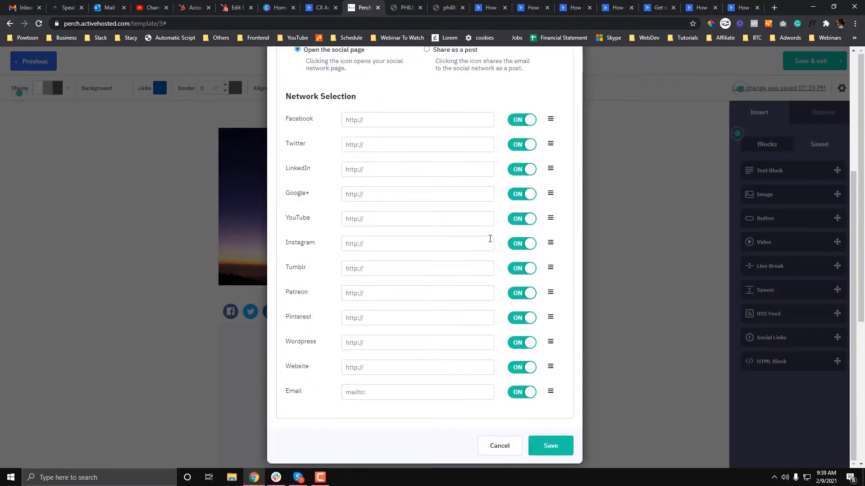
{"action": "left_click", "coordinate": [561, 457]}
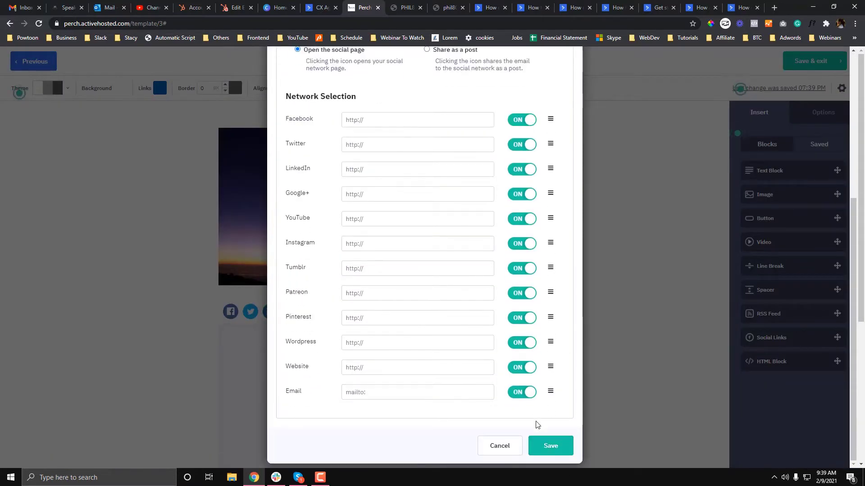
{"action": "scroll", "coordinate": [756, 187], "scroll_direction": "down", "scroll_amount": 3}
{"action": "scroll", "coordinate": [363, 296], "scroll_direction": "down", "scroll_amount": 2}
{"action": "scroll", "coordinate": [572, 325], "scroll_direction": "up", "scroll_amount": 5}
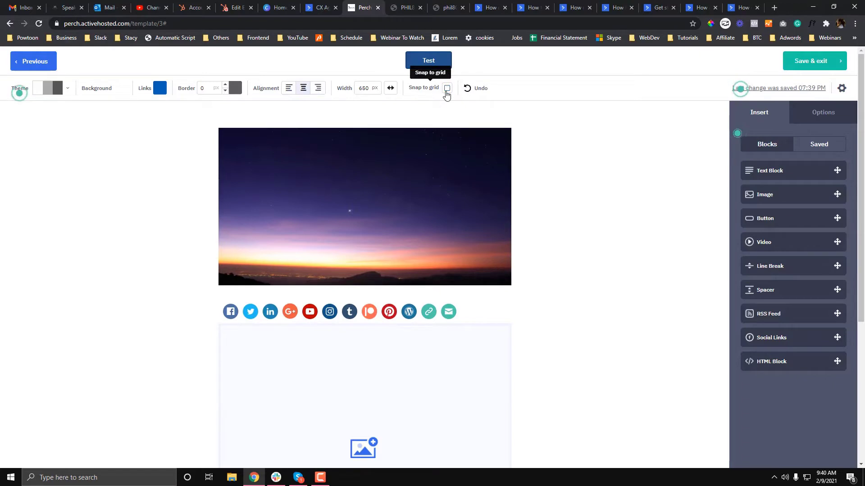
{"action": "left_click", "coordinate": [447, 89]}
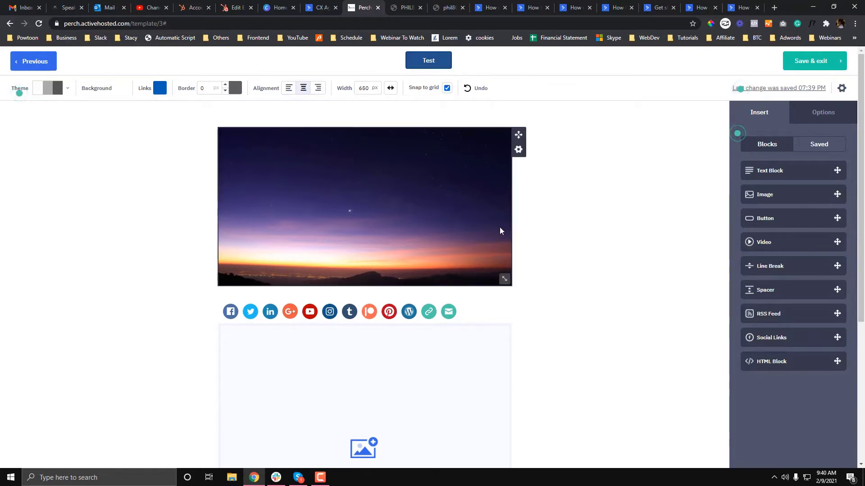
{"action": "scroll", "coordinate": [544, 230], "scroll_direction": "down", "scroll_amount": 2}
{"action": "scroll", "coordinate": [544, 230], "scroll_direction": "up", "scroll_amount": 2}
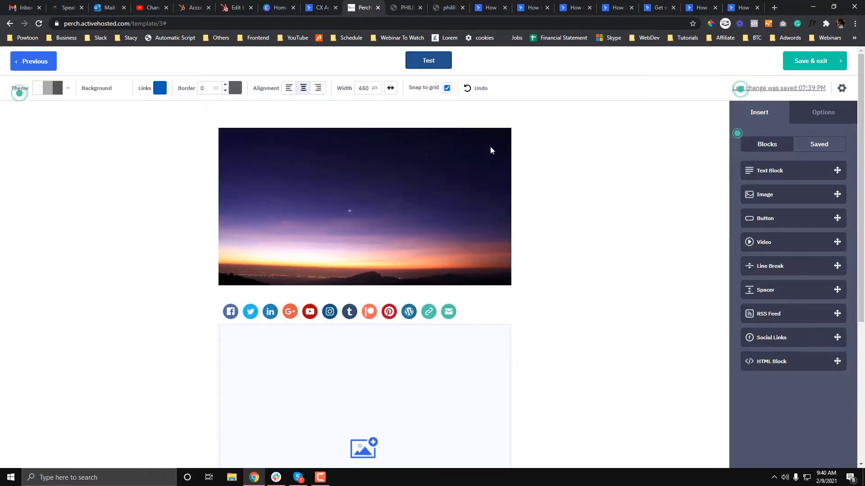
{"action": "left_click", "coordinate": [517, 150]}
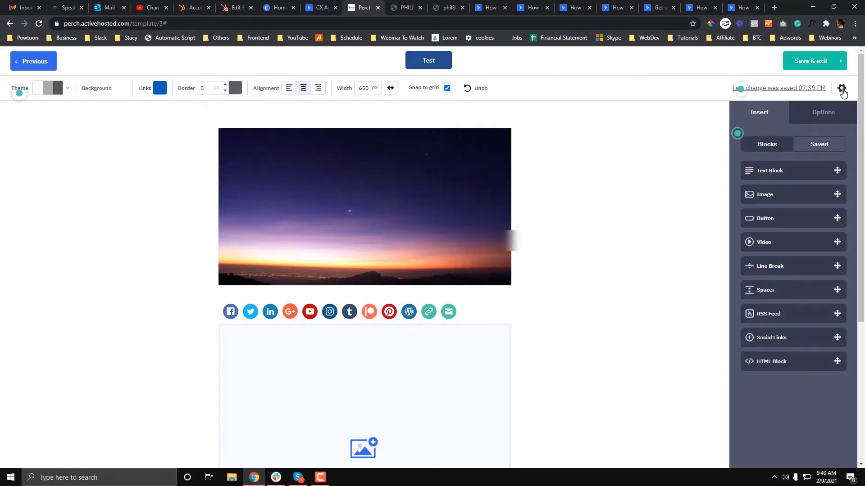
Set the Test template's category to Newsletter in its settings.
{"action": "left_click", "coordinate": [842, 89]}
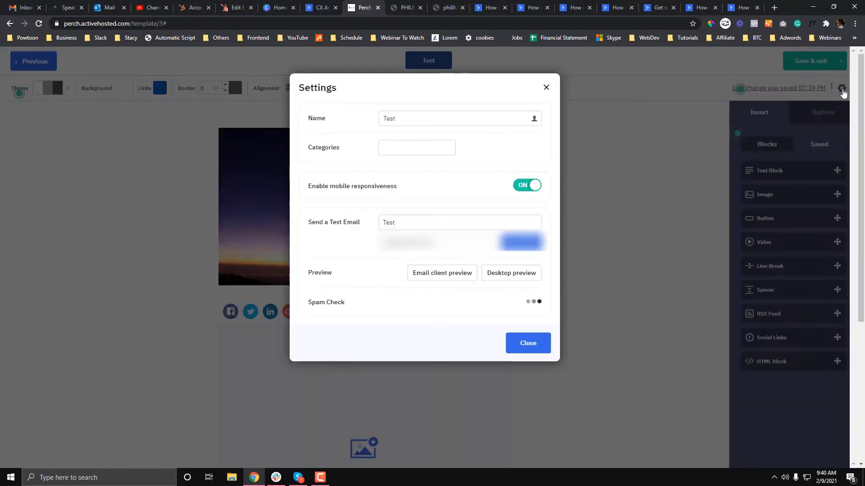
{"action": "left_click", "coordinate": [398, 154]}
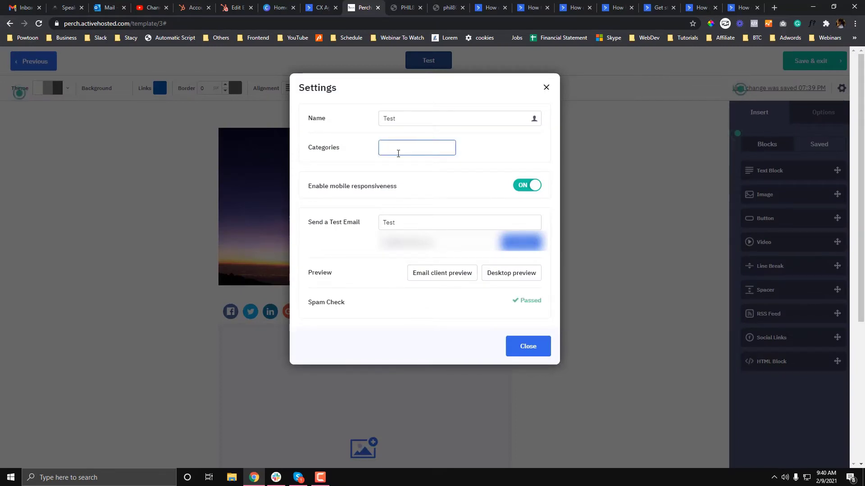
{"action": "type", "text": "Newsletter"}
{"action": "left_click", "coordinate": [524, 186]}
{"action": "left_click", "coordinate": [524, 187]}
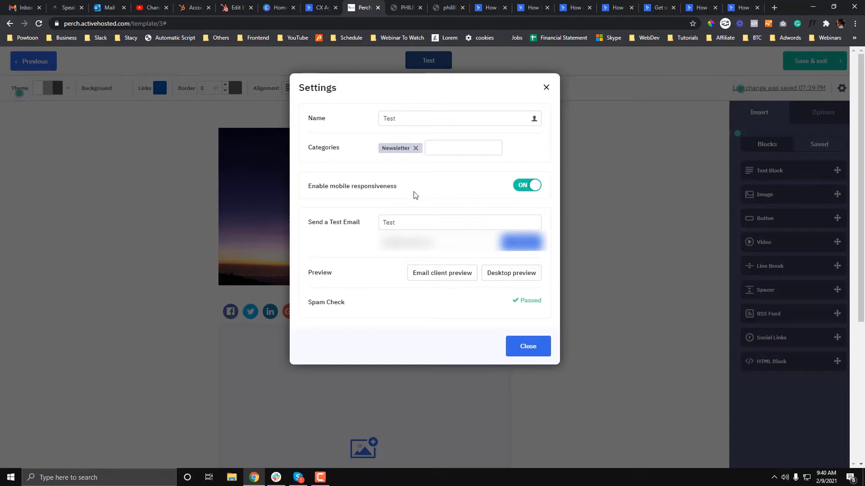
Try the email client compatibility preview, decline it, and close the template settings.
{"action": "scroll", "coordinate": [414, 284], "scroll_direction": "down", "scroll_amount": 2}
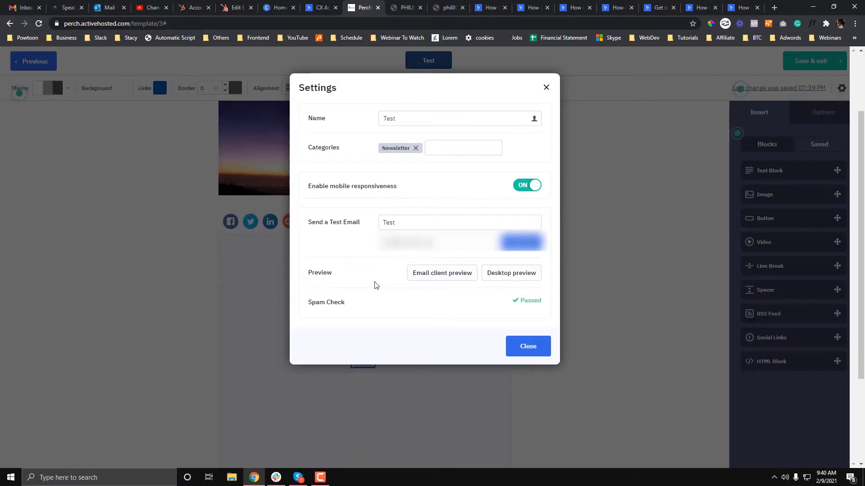
{"action": "left_click", "coordinate": [434, 277]}
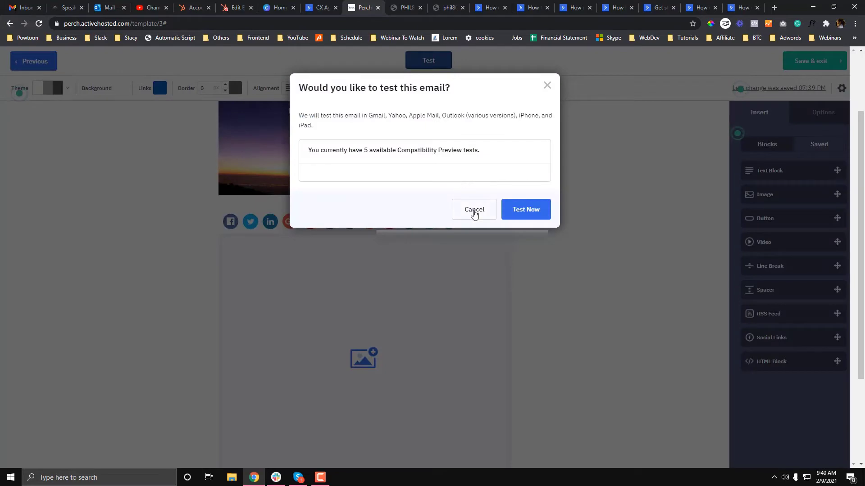
{"action": "left_click_drag", "start_coordinate": [431, 150], "coordinate": [315, 150]}
{"action": "left_click", "coordinate": [505, 151]}
{"action": "left_click", "coordinate": [846, 97]}
{"action": "left_click", "coordinate": [841, 89]}
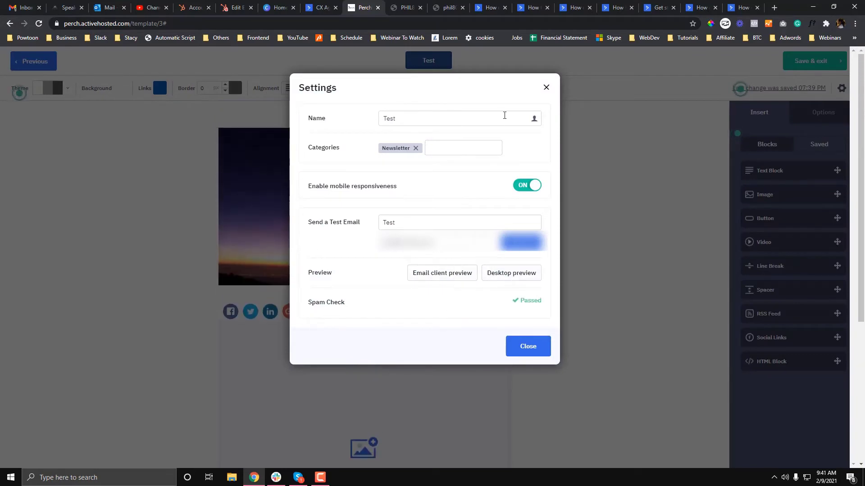
{"action": "left_click", "coordinate": [546, 87]}
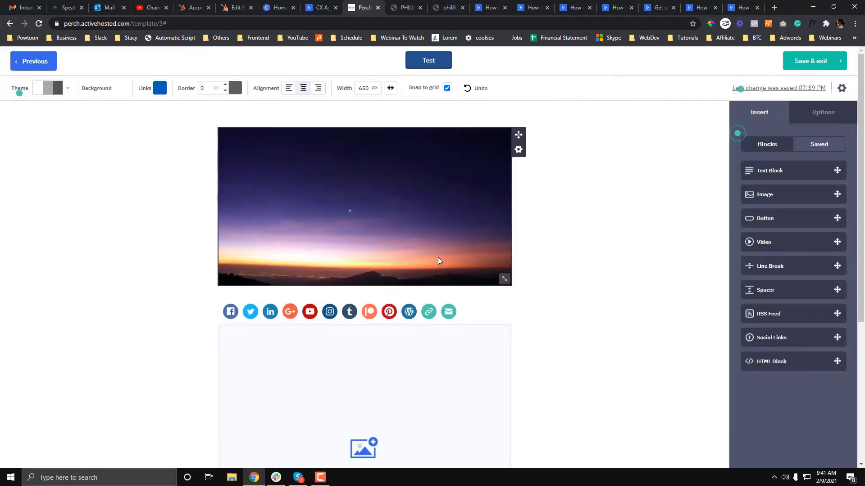
Add a text block between the sunset banner and the social icons.
{"action": "scroll", "coordinate": [440, 259], "scroll_direction": "down", "scroll_amount": 5}
{"action": "scroll", "coordinate": [440, 262], "scroll_direction": "up", "scroll_amount": 5}
{"action": "left_click", "coordinate": [519, 150]}
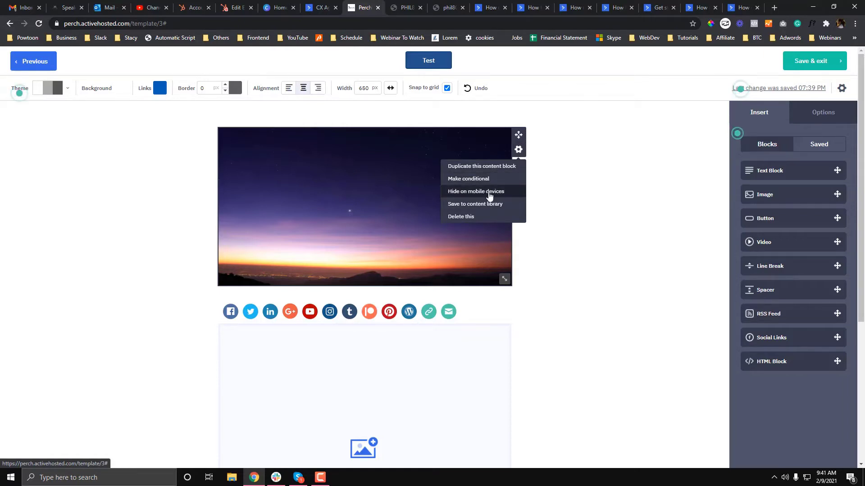
{"action": "scroll", "coordinate": [566, 241], "scroll_direction": "down", "scroll_amount": 4}
{"action": "scroll", "coordinate": [566, 242], "scroll_direction": "up", "scroll_amount": 3}
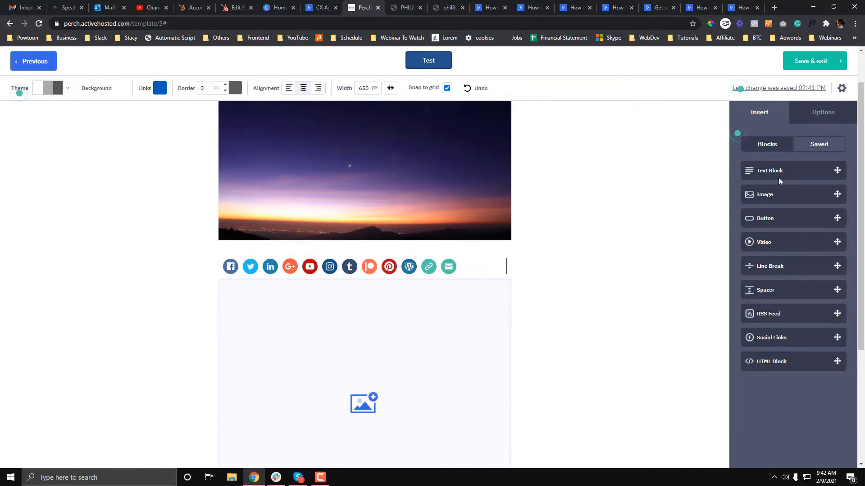
{"action": "left_click_drag", "start_coordinate": [774, 174], "coordinate": [356, 261]}
Write 'Follow us YouTube for more updates!' in the text block and centre the line.
{"action": "left_click", "coordinate": [356, 261]}
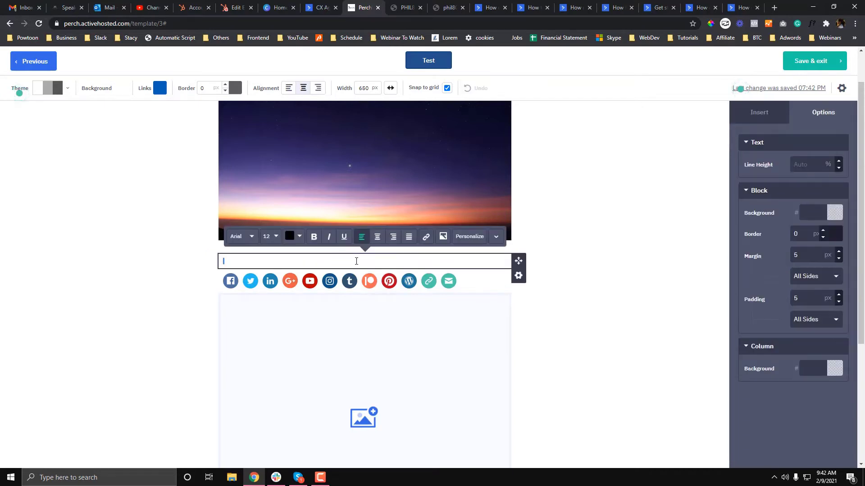
{"action": "type", "text": "Follow us YoU"}
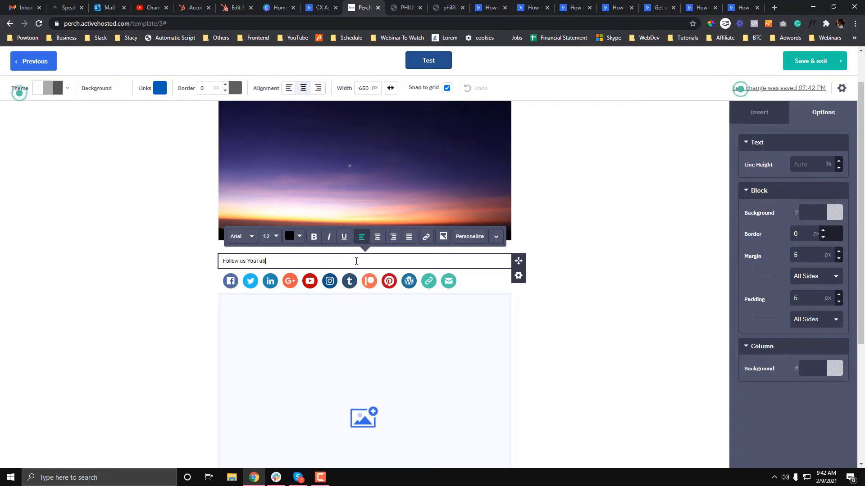
{"action": "key", "text": "BackSpace"}
{"action": "type", "text": "or more updates!"}
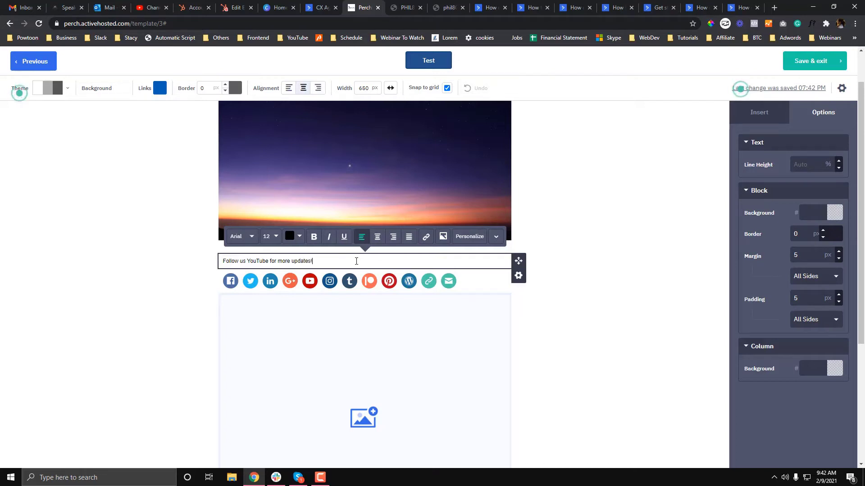
{"action": "triple_click", "coordinate": [356, 262]}
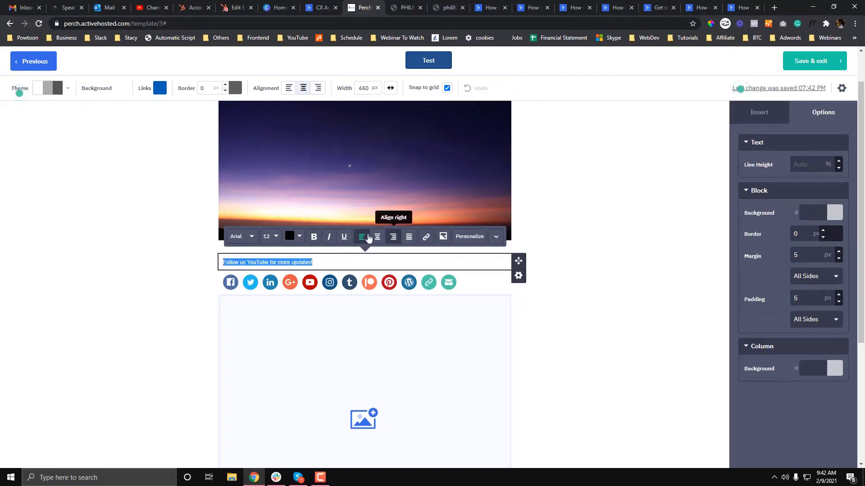
{"action": "left_click", "coordinate": [377, 237]}
{"action": "left_click", "coordinate": [417, 261]}
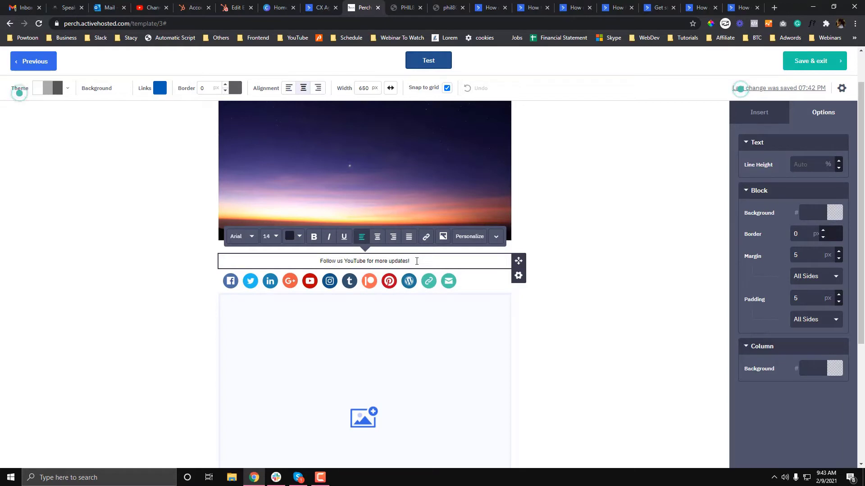
{"action": "left_click_drag", "start_coordinate": [417, 261], "coordinate": [290, 261]}
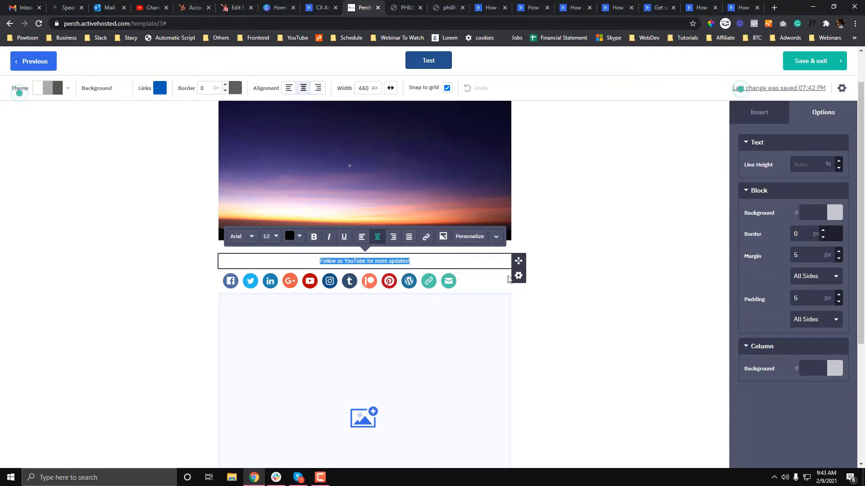
Make the follow-us text block conditional on Email Address contains gmail.com.
{"action": "left_click", "coordinate": [518, 276]}
{"action": "left_click", "coordinate": [489, 304]}
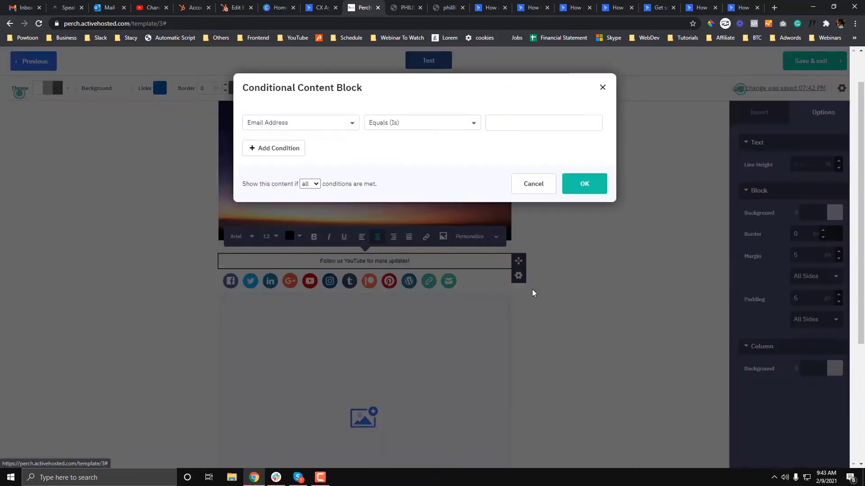
{"action": "left_click", "coordinate": [328, 129]}
{"action": "left_click", "coordinate": [328, 129]}
{"action": "left_click", "coordinate": [473, 128]}
{"action": "left_click", "coordinate": [445, 187]}
{"action": "left_click", "coordinate": [495, 130]}
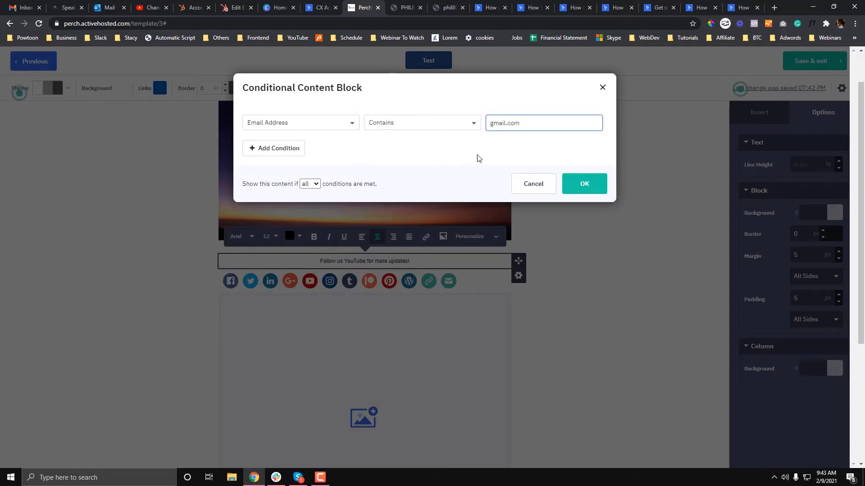
{"action": "left_click", "coordinate": [579, 185]}
{"action": "scroll", "coordinate": [544, 259], "scroll_direction": "down", "scroll_amount": 3}
{"action": "left_click", "coordinate": [360, 270]}
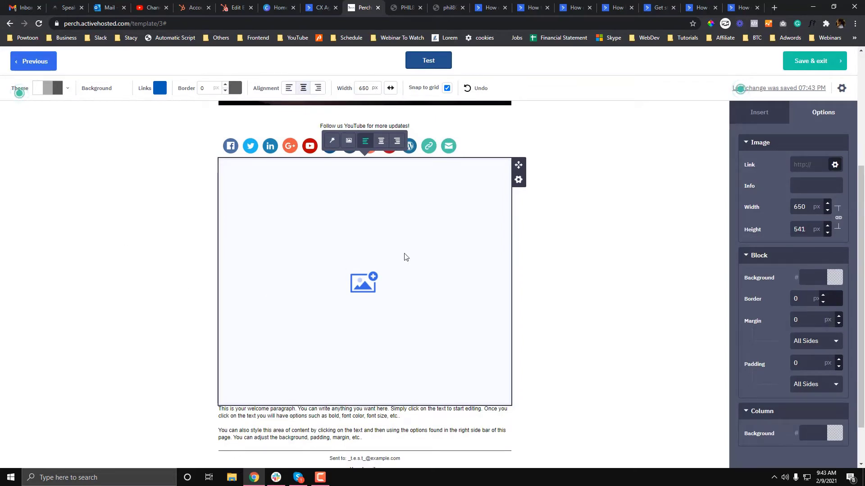
Browse the Image Manager for the empty image block, cancel a new folder, and close it.
{"action": "left_click", "coordinate": [518, 179]}
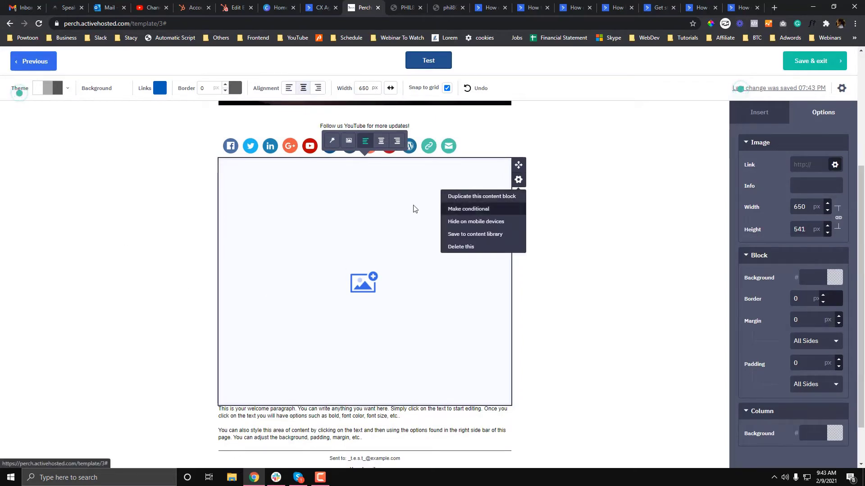
{"action": "left_click", "coordinate": [364, 205]}
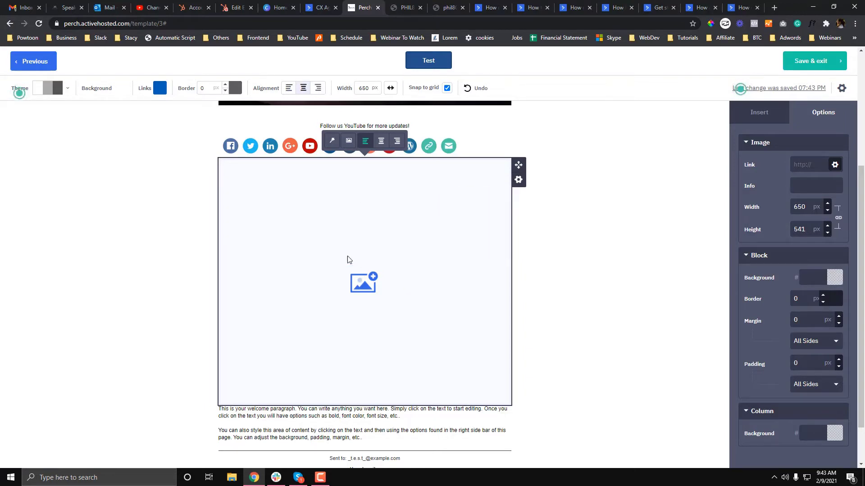
{"action": "left_click", "coordinate": [198, 229]}
{"action": "left_click", "coordinate": [348, 141]}
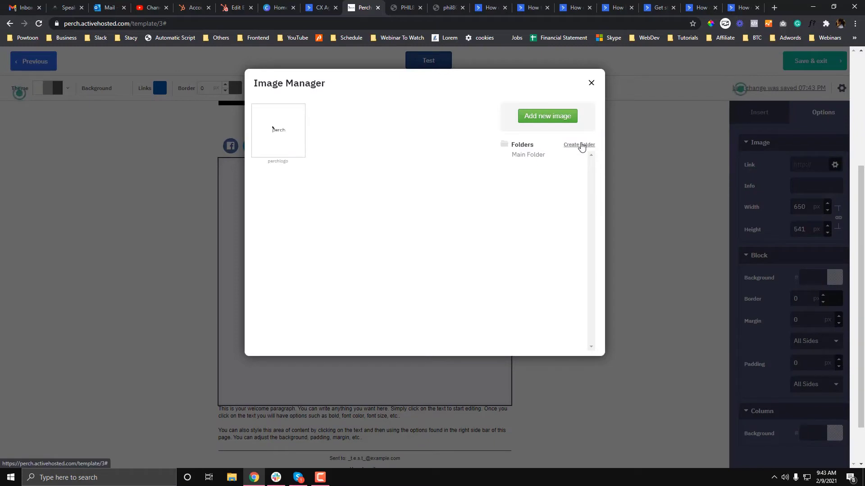
{"action": "left_click", "coordinate": [579, 145]}
{"action": "left_click", "coordinate": [367, 141]}
{"action": "left_click", "coordinate": [471, 179]}
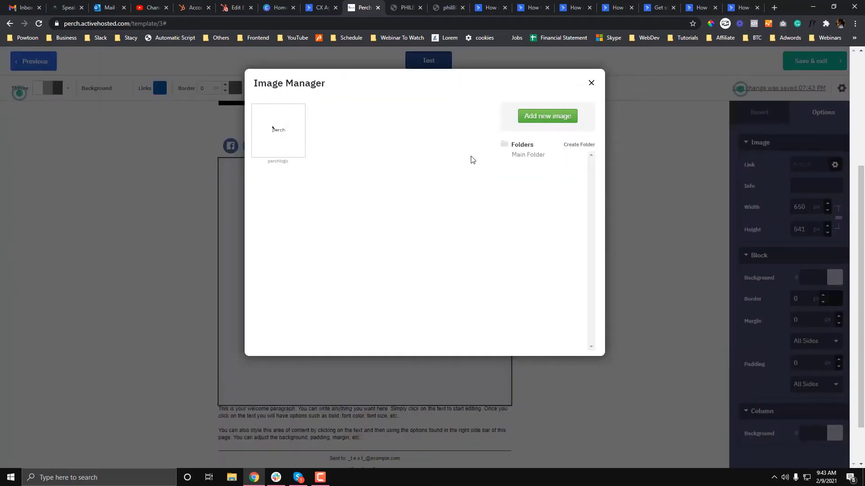
{"action": "scroll", "coordinate": [440, 211], "scroll_direction": "down", "scroll_amount": 2}
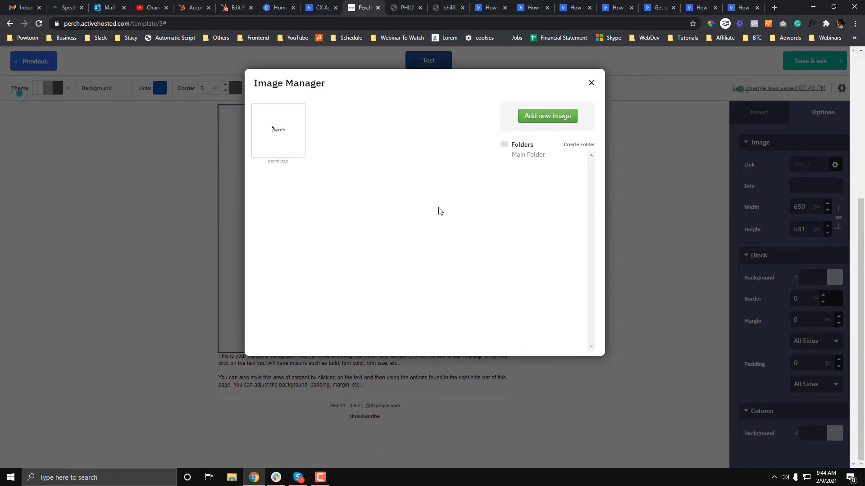
{"action": "left_click", "coordinate": [592, 86]}
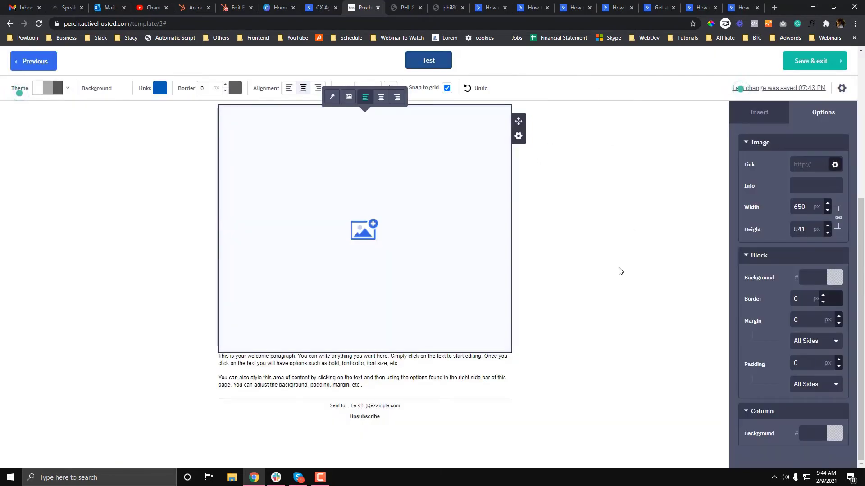
Try a red E62525 paragraph column background, then clear it back to no colour.
{"action": "scroll", "coordinate": [619, 270], "scroll_direction": "up", "scroll_amount": 3}
{"action": "scroll", "coordinate": [619, 270], "scroll_direction": "down", "scroll_amount": 3}
{"action": "left_click", "coordinate": [838, 438]}
{"action": "left_click", "coordinate": [822, 453]}
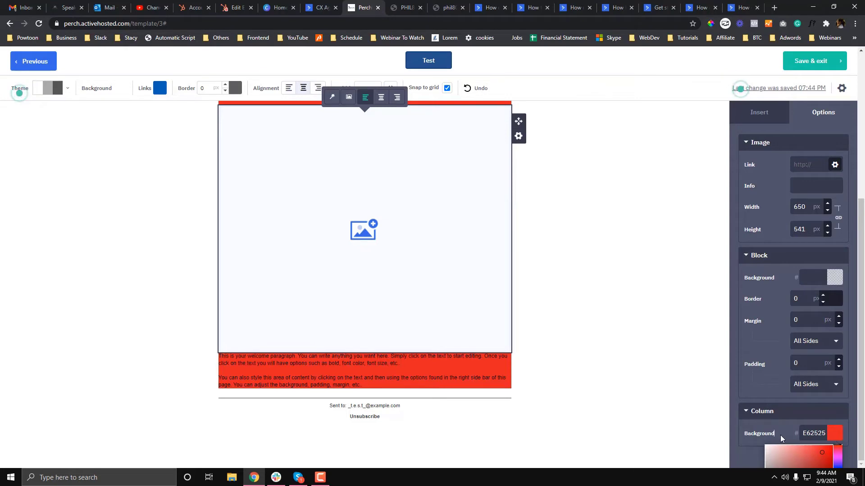
{"action": "left_click", "coordinate": [695, 336]}
{"action": "scroll", "coordinate": [696, 336], "scroll_direction": "up", "scroll_amount": 5}
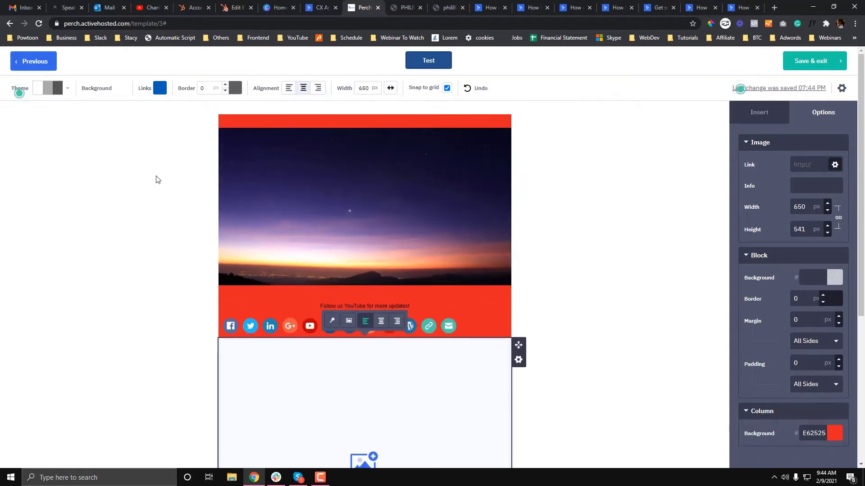
{"action": "left_click", "coordinate": [158, 180]}
{"action": "left_click", "coordinate": [347, 209]}
{"action": "left_click", "coordinate": [295, 119]}
{"action": "scroll", "coordinate": [502, 277], "scroll_direction": "down", "scroll_amount": 4}
{"action": "left_click", "coordinate": [814, 369]}
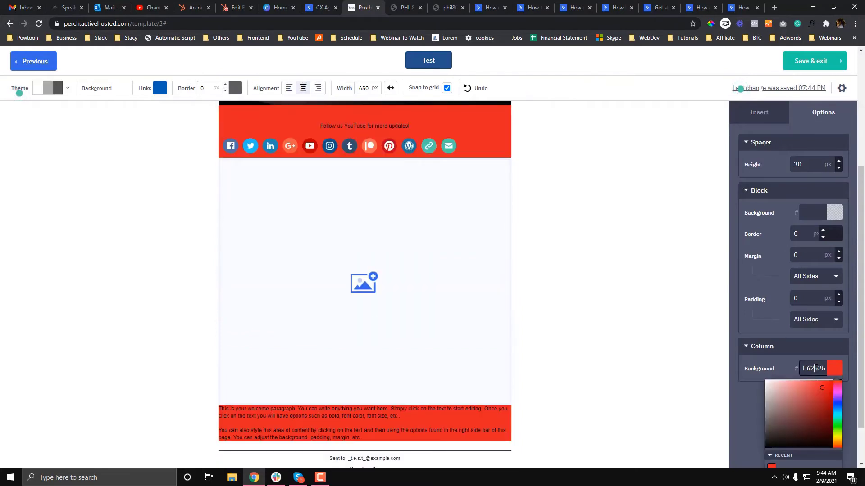
{"action": "key", "text": "ctrl+a"}
{"action": "key", "text": "BackSpace"}
{"action": "left_click", "coordinate": [623, 324]}
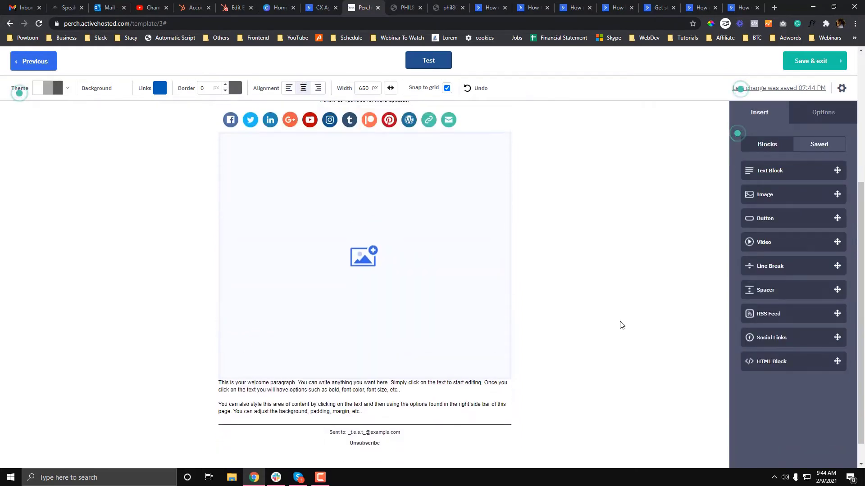
{"action": "scroll", "coordinate": [621, 325], "scroll_direction": "up", "scroll_amount": 4}
Save and exit the Test template, then generate and copy its tplshare share link.
{"action": "left_click", "coordinate": [813, 61]}
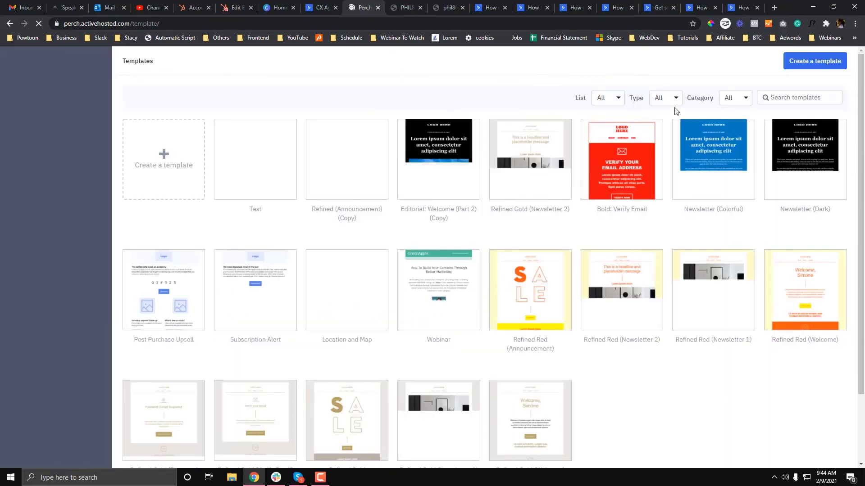
{"action": "mouse_move", "coordinate": [253, 171]}
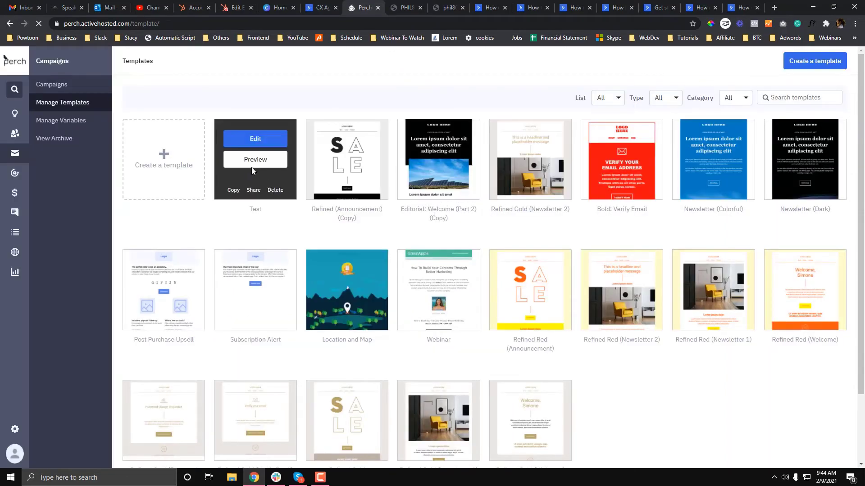
{"action": "mouse_move", "coordinate": [367, 225]}
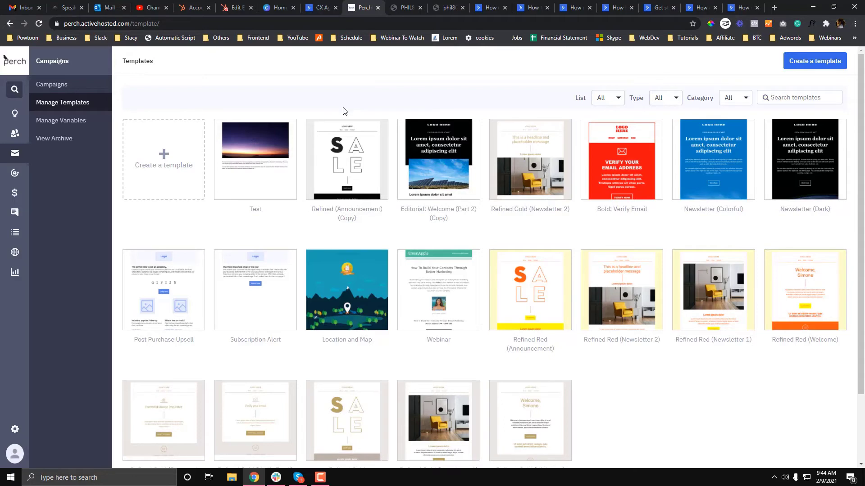
{"action": "left_click", "coordinate": [253, 195]}
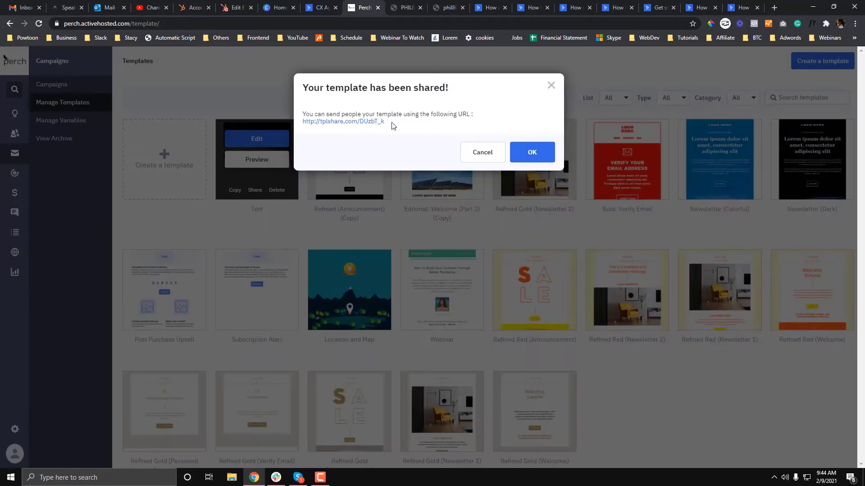
{"action": "left_click_drag", "start_coordinate": [386, 121], "coordinate": [302, 122]}
{"action": "left_click", "coordinate": [503, 187]}
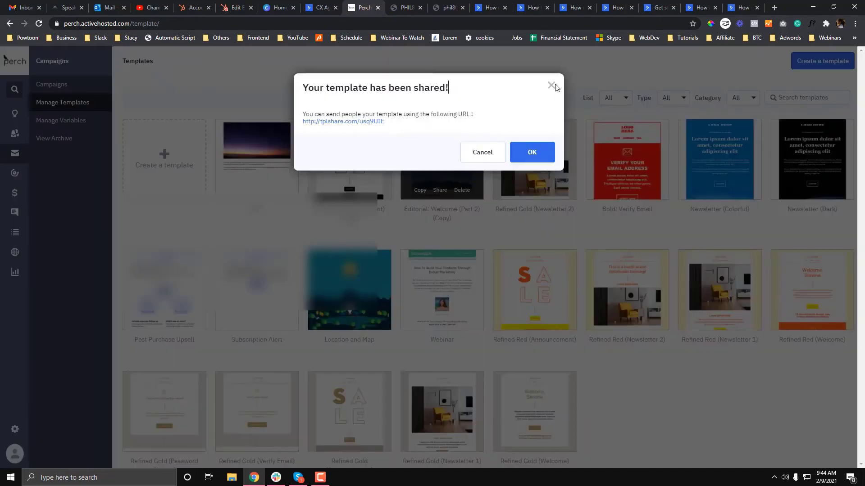
{"action": "left_click", "coordinate": [320, 6]}
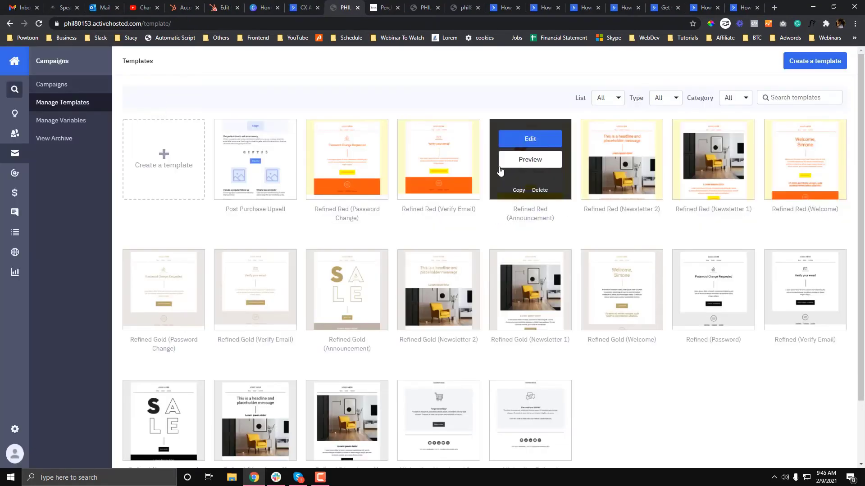
Import the Test template via 'Or import a template' using the pasted share link, then Save & exit.
{"action": "left_click", "coordinate": [181, 155]}
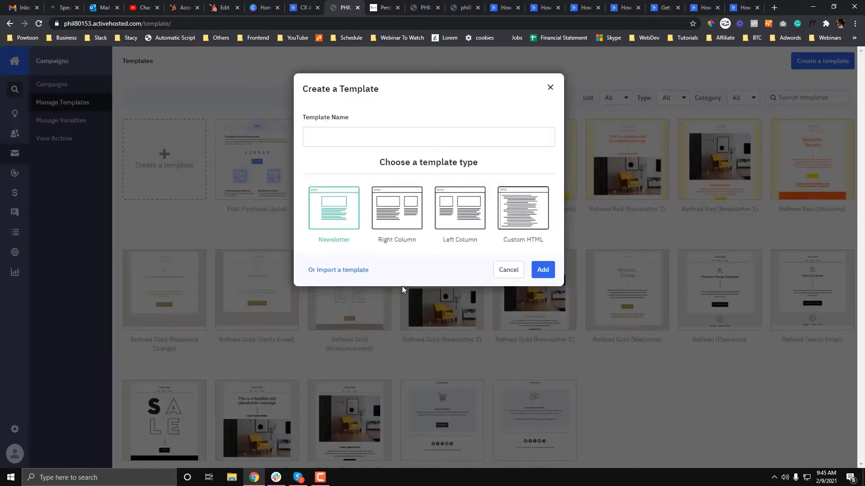
{"action": "left_click", "coordinate": [338, 270]}
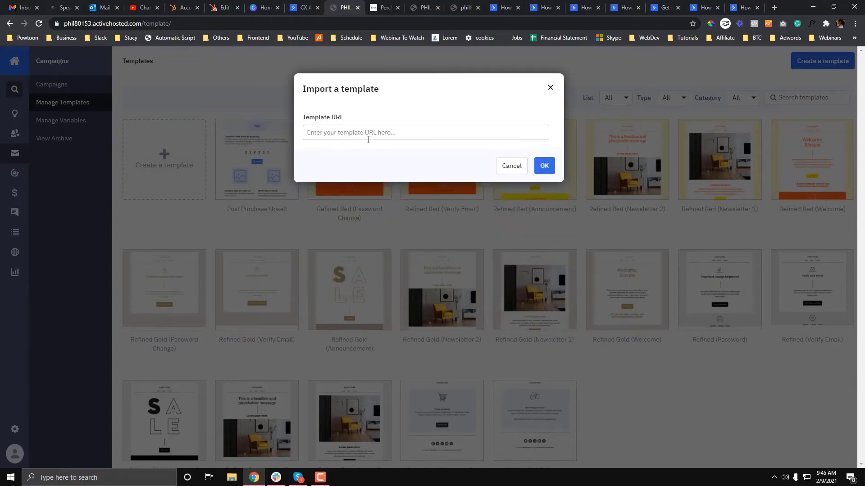
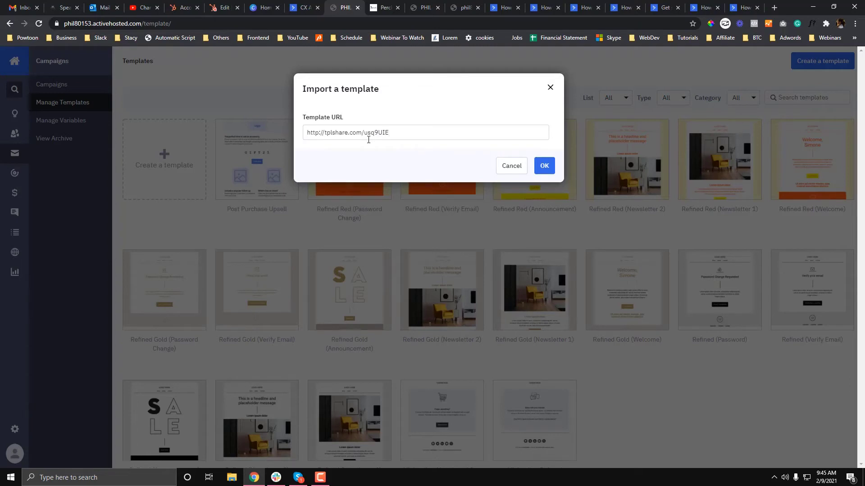
{"action": "left_click", "coordinate": [544, 165]}
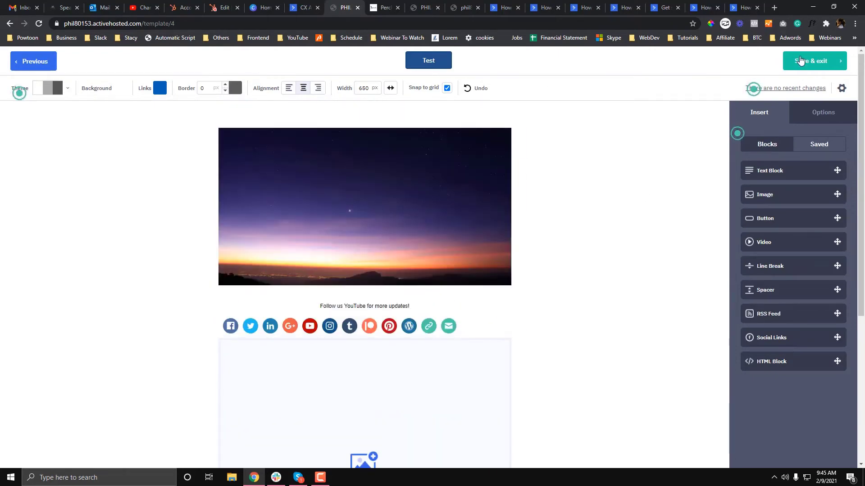
{"action": "left_click", "coordinate": [708, 72]}
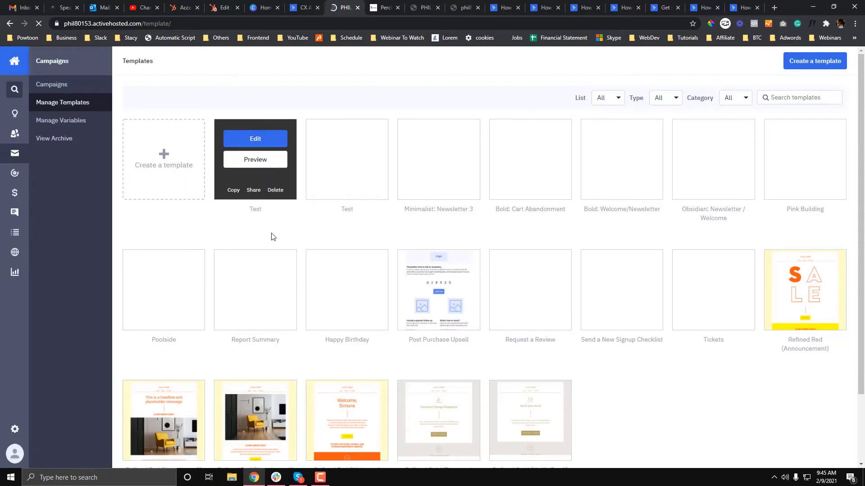
Reload the templates page, dismiss the template shared notice, and return to the second account's list.
{"action": "left_click", "coordinate": [311, 19]}
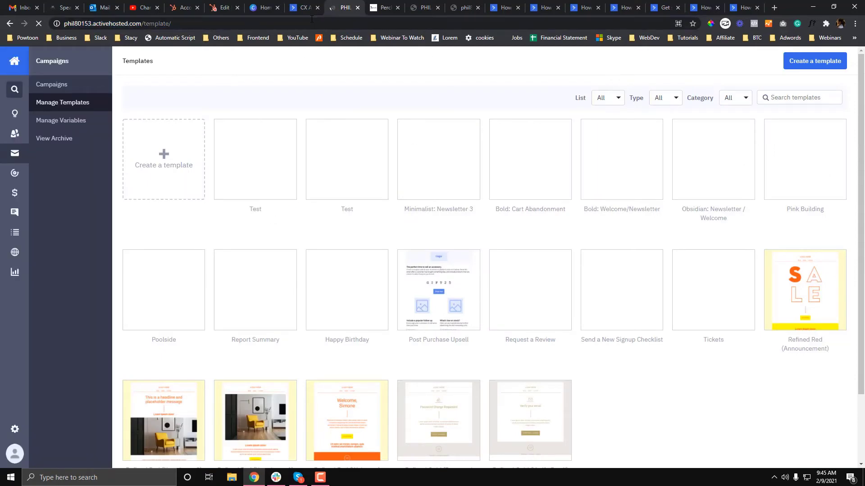
{"action": "key", "text": "Return"}
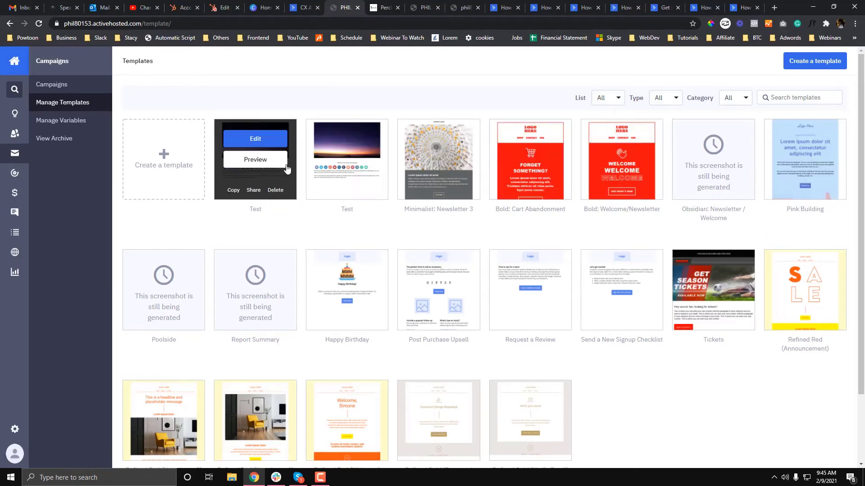
{"action": "left_click", "coordinate": [380, 8]}
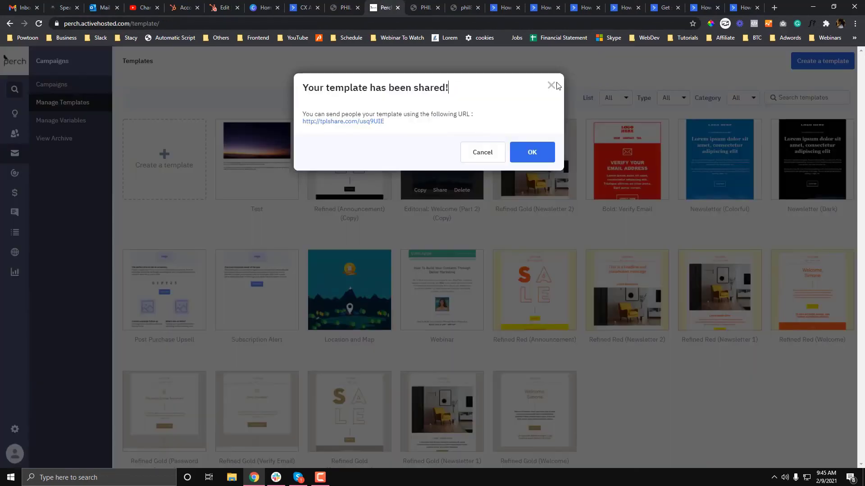
{"action": "left_click", "coordinate": [535, 151]}
{"action": "left_click", "coordinate": [345, 8]}
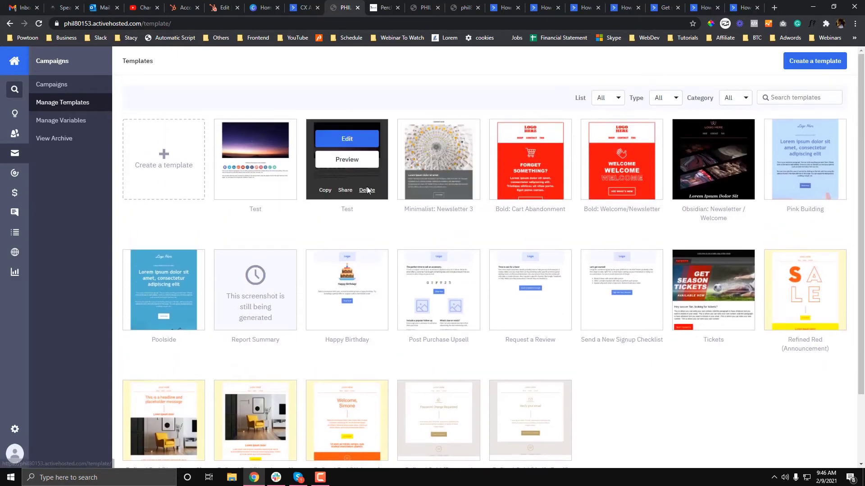
Delete the duplicate Test, a fresh Test (Copy), and the remaining Test template, confirming each.
{"action": "left_click", "coordinate": [367, 190]}
{"action": "left_click", "coordinate": [532, 138]}
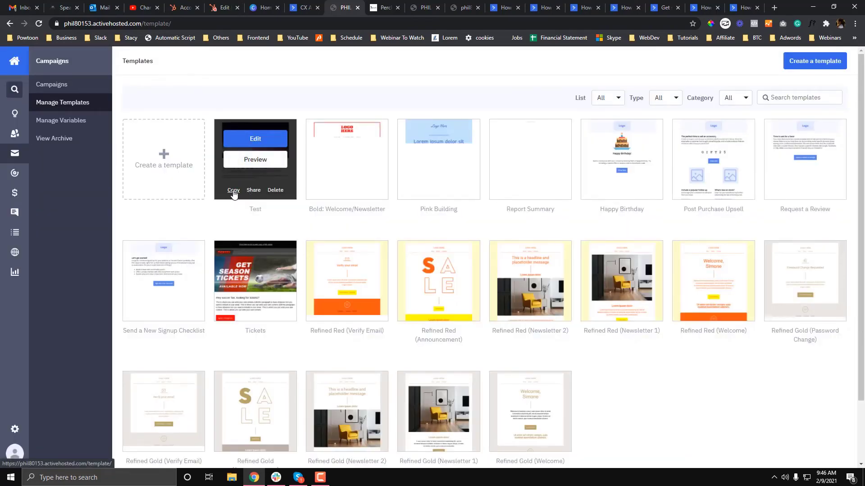
{"action": "left_click", "coordinate": [233, 190]}
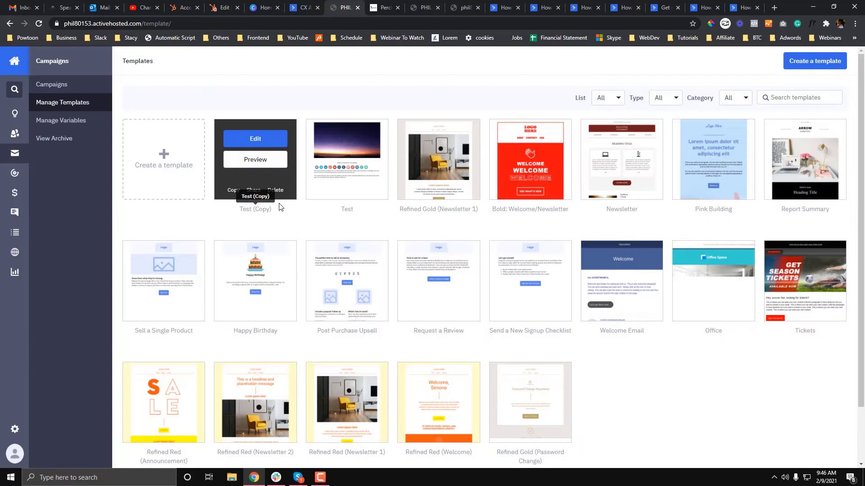
{"action": "left_click", "coordinate": [276, 190]}
{"action": "left_click", "coordinate": [525, 138]}
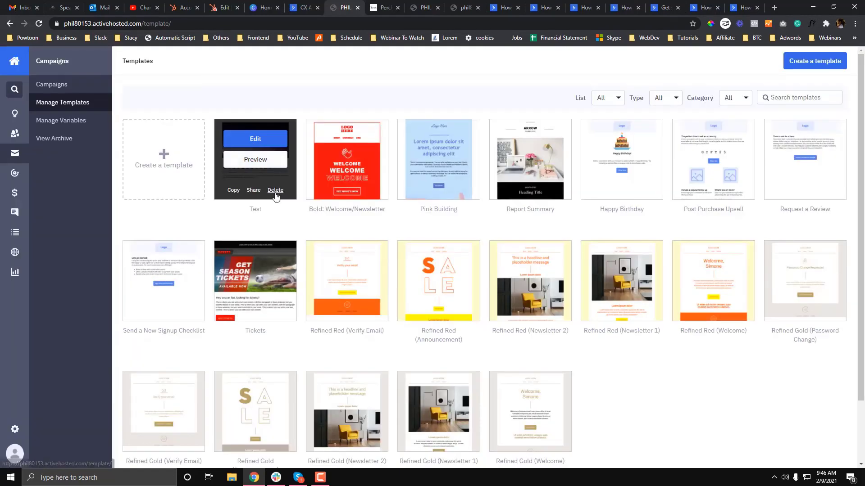
{"action": "left_click", "coordinate": [277, 190]}
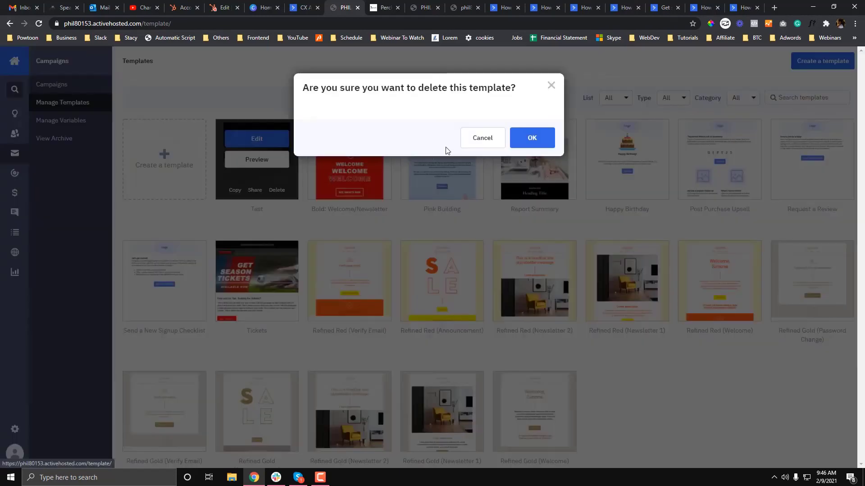
{"action": "left_click", "coordinate": [531, 138]}
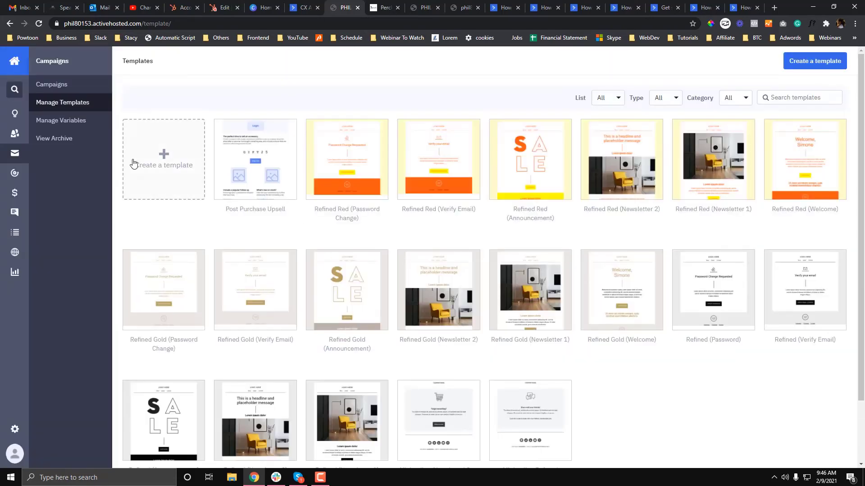
Add a new template of type Custom HTML and name it 'test'.
{"action": "left_click", "coordinate": [170, 167]}
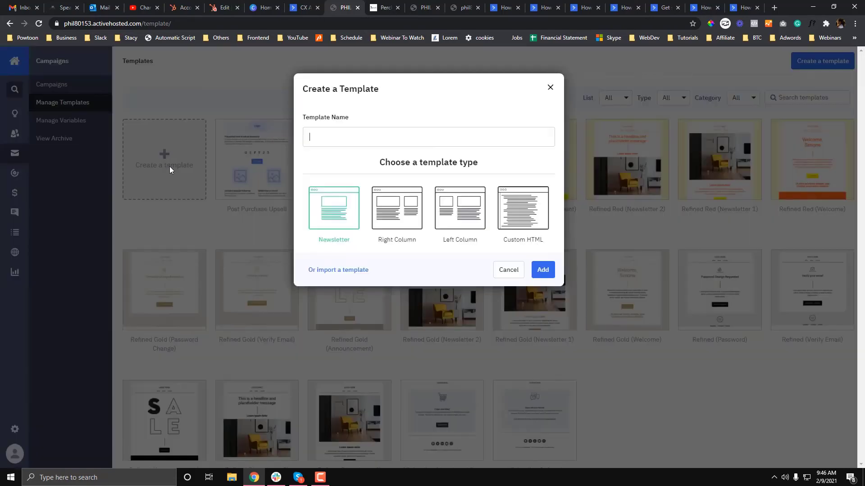
{"action": "left_click", "coordinate": [514, 205]}
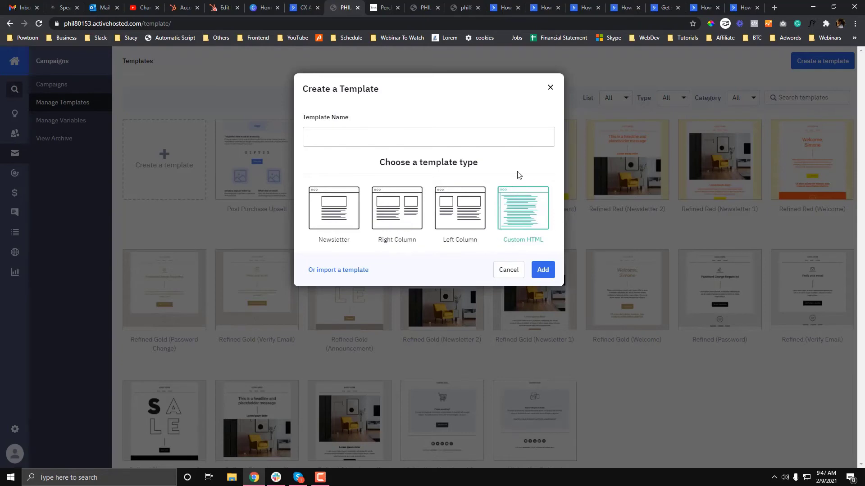
{"action": "left_click", "coordinate": [447, 137]}
{"action": "type", "text": "cu"}
{"action": "left_click", "coordinate": [549, 271]}
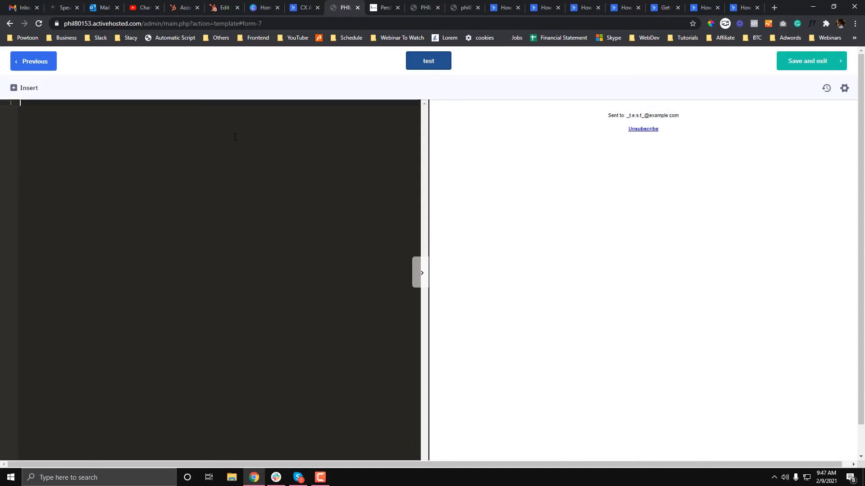
Write an h1 heading reading 'Here's our Weekly Newsletter', correcting the 'Newlsetter' typo.
{"action": "type", "text": "<"}
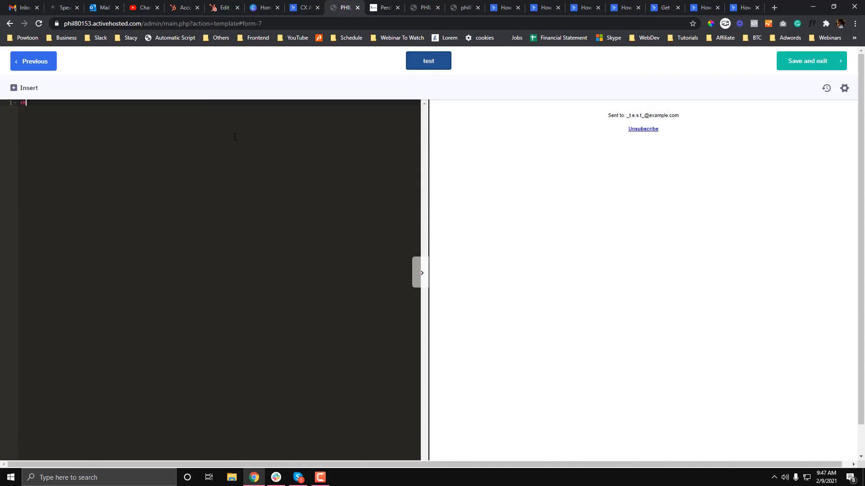
{"action": "type", "text": "h1> Subscribe "}
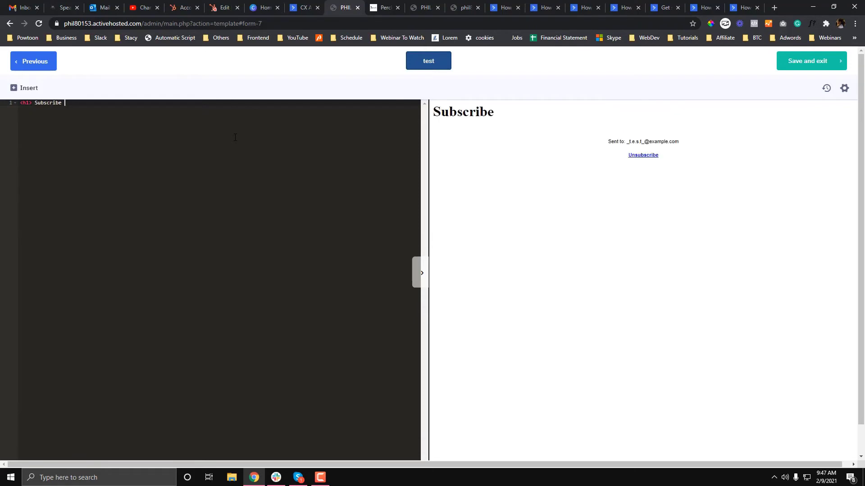
{"action": "type", "text": "</h1>"}
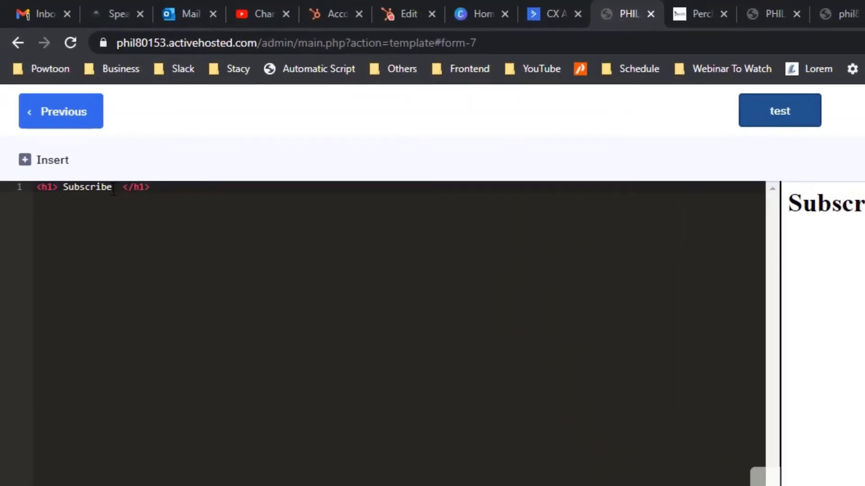
{"action": "key", "text": "BackSpace"}
{"action": "key", "text": "BackSpace"}
{"action": "key", "text": "BackSpace"}
{"action": "key", "text": "BackSpace"}
{"action": "key", "text": "BackSpace"}
{"action": "key", "text": "BackSpace"}
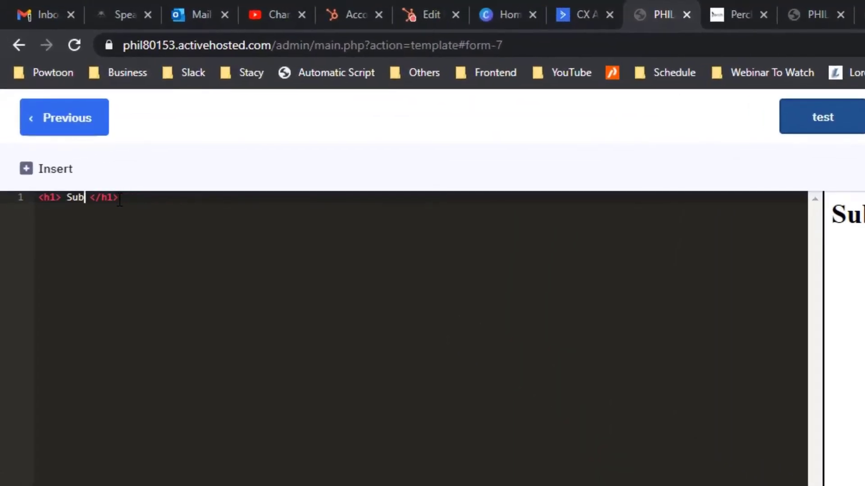
{"action": "key", "text": "BackSpace"}
{"action": "key", "text": "BackSpace"}
{"action": "key", "text": "BackSpace"}
{"action": "type", "text": "Here's ou"}
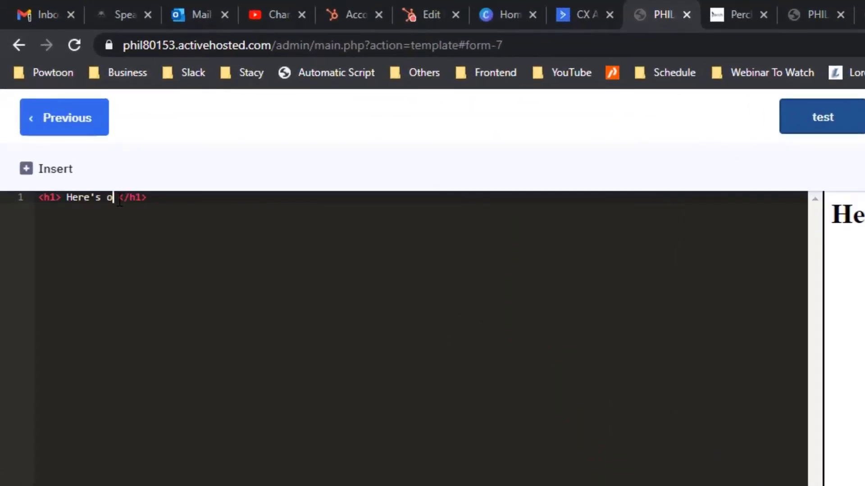
{"action": "type", "text": "r Weekly New"}
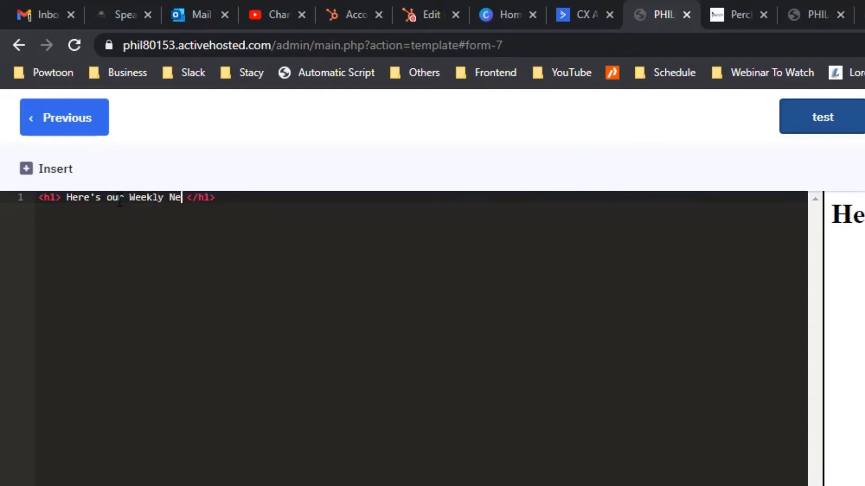
{"action": "type", "text": "lsetter"}
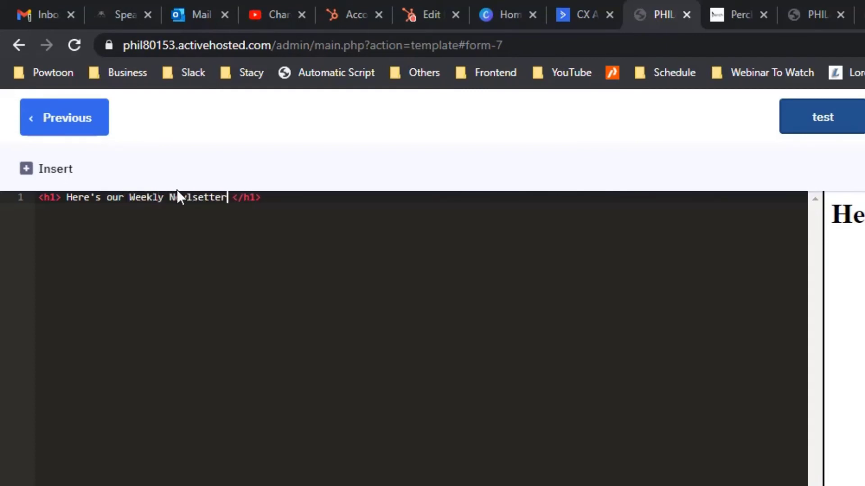
{"action": "left_click", "coordinate": [187, 198]}
{"action": "key", "text": "Delete"}
{"action": "key", "text": "Delete"}
{"action": "type", "text": "s"}
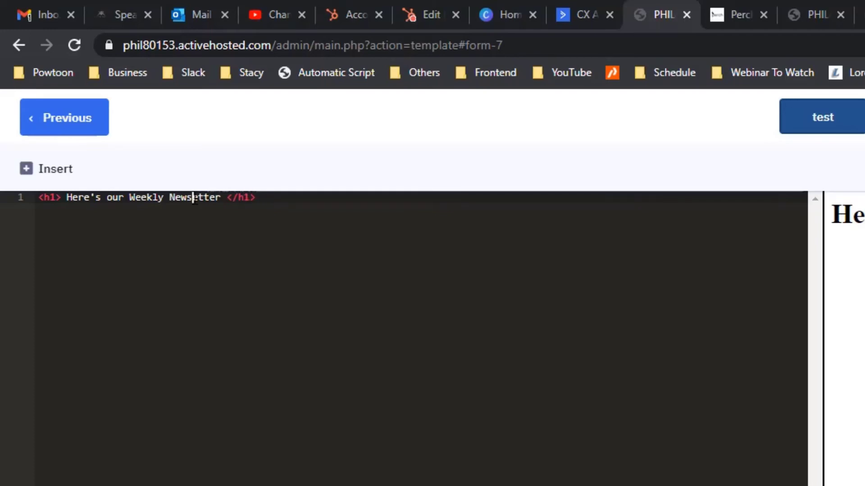
{"action": "type", "text": "l"}
Wrap the h1 heading in <center> and </center> tags.
{"action": "left_click", "coordinate": [38, 198]}
{"action": "type", "text": "<center>"}
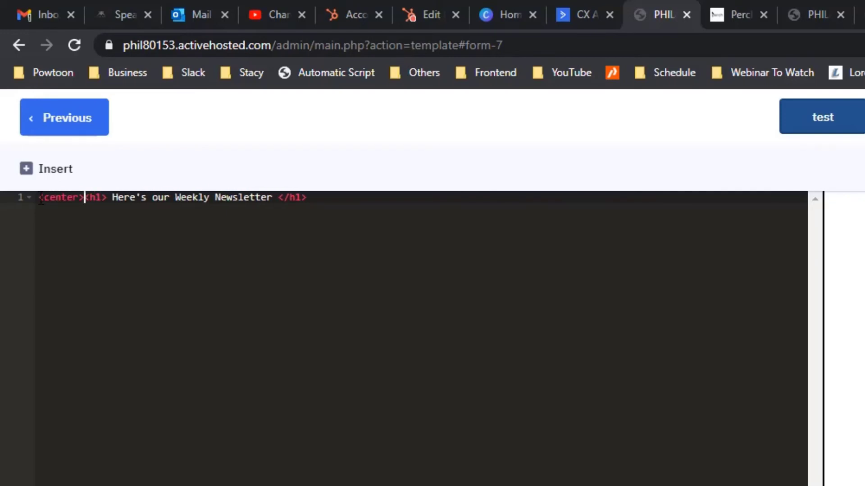
{"action": "left_click_drag", "start_coordinate": [84, 198], "coordinate": [22, 201]}
{"action": "key", "text": "ctrl+c"}
{"action": "left_click", "coordinate": [400, 208]}
{"action": "key", "text": "ctrl+v"}
{"action": "type", "text": "/"}
{"action": "left_click", "coordinate": [385, 213]}
{"action": "left_click", "coordinate": [104, 213]}
{"action": "key", "text": "BackSpace"}
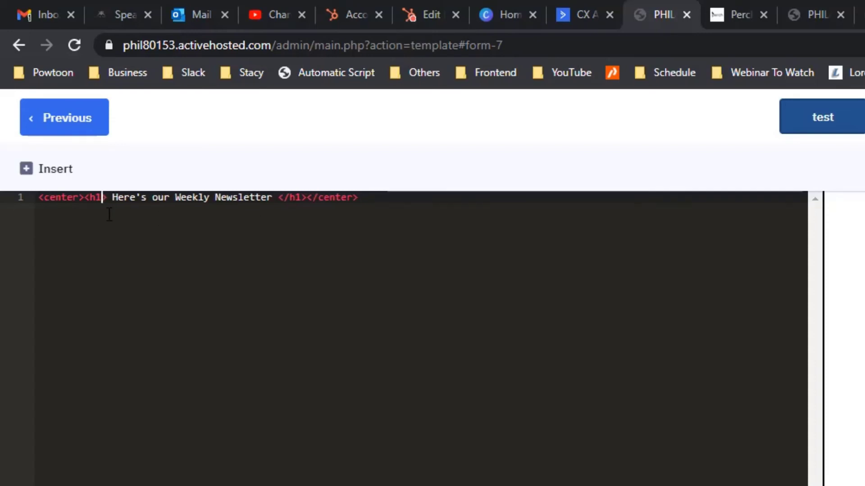
Insert opening and closing <style> tags on new lines above the heading.
{"action": "left_click", "coordinate": [41, 198]}
{"action": "key", "text": "Return"}
{"action": "key", "text": "Return"}
{"action": "left_click", "coordinate": [41, 198]}
{"action": "type", "text": "<style>"}
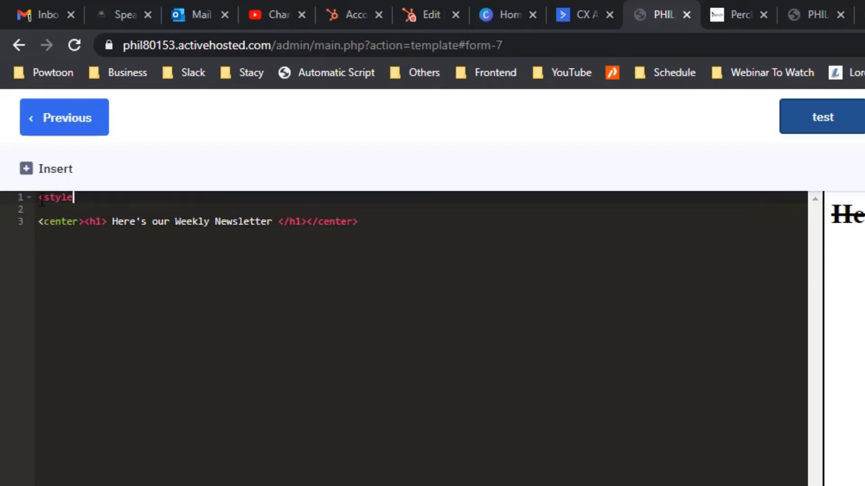
{"action": "key", "text": "Return"}
{"action": "key", "text": "Return"}
{"action": "type", "text": "</"}
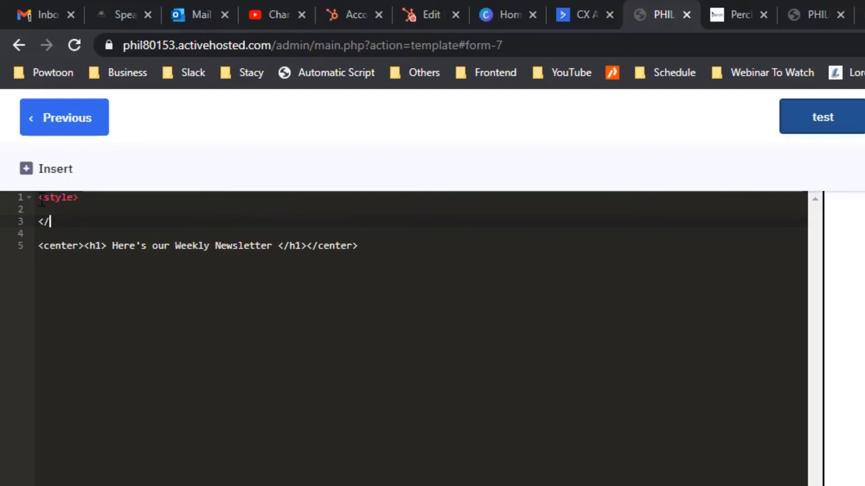
{"action": "type", "text": "styke"}
{"action": "key", "text": "BackSpace"}
{"action": "key", "text": "BackSpace"}
{"action": "type", "text": "le>"}
Add an h1 { color:red; } rule inside the style block and select the block.
{"action": "key", "text": "Up"}
{"action": "type", "text": "n1 {"}
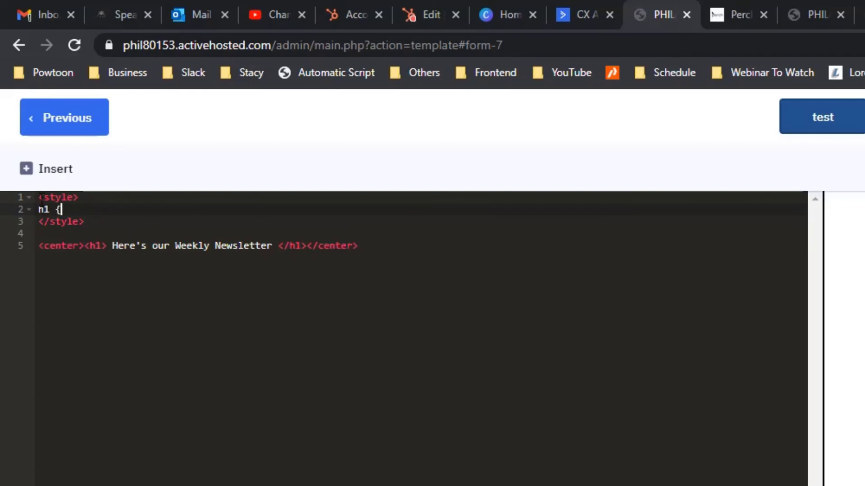
{"action": "key", "text": "Return"}
{"action": "type", "text": "color:red;"}
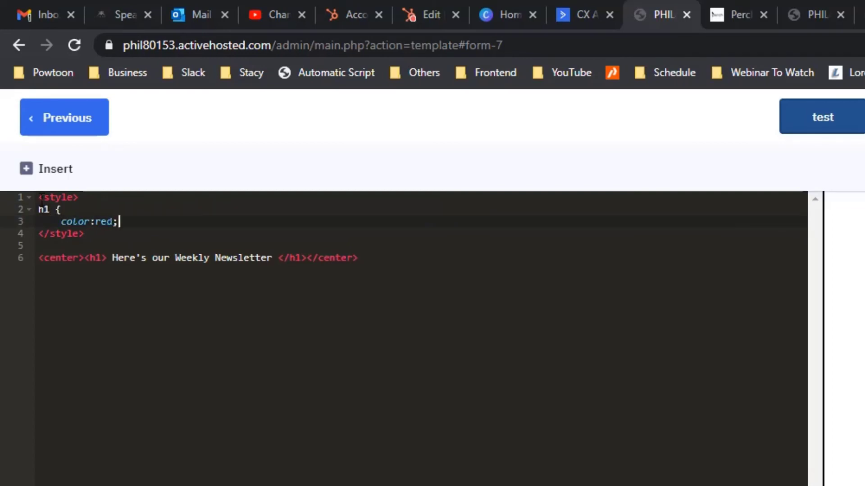
{"action": "key", "text": "Return"}
{"action": "type", "text": "}"}
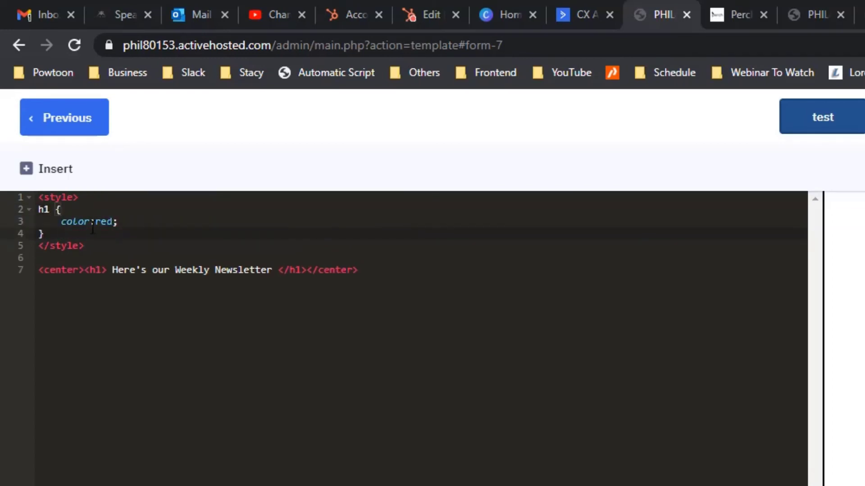
{"action": "left_click", "coordinate": [184, 248]}
{"action": "left_click_drag", "start_coordinate": [176, 248], "coordinate": [33, 194]}
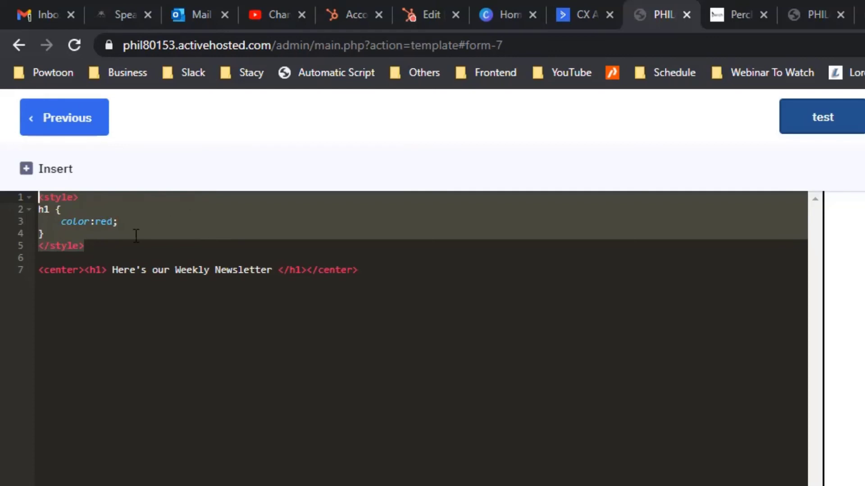
Replace the style block with an inline style="color:red;" on the opening h1 tag.
{"action": "key", "text": "BackSpace"}
{"action": "left_click", "coordinate": [101, 222]}
{"action": "type", "text": "st"}
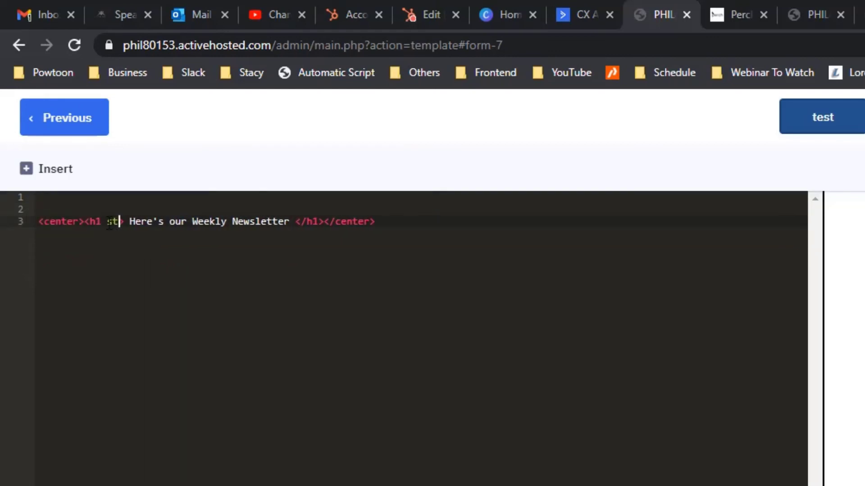
{"action": "type", "text": "yle=\"\""}
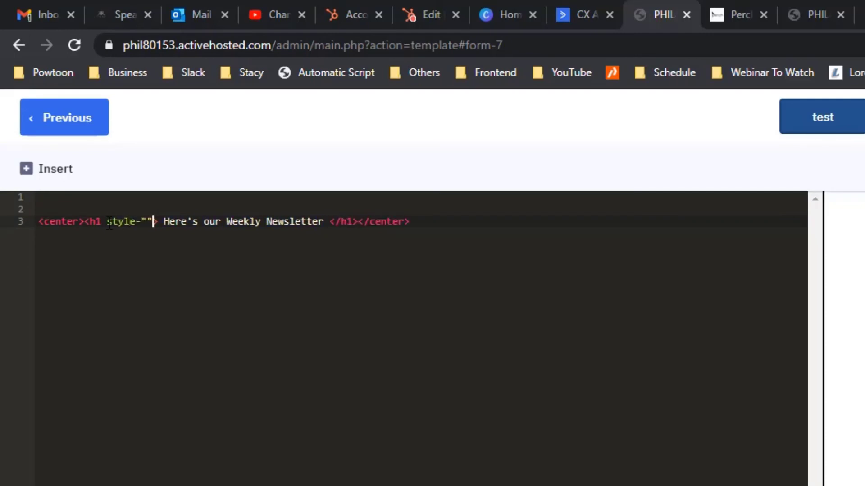
{"action": "type", "text": "cik"}
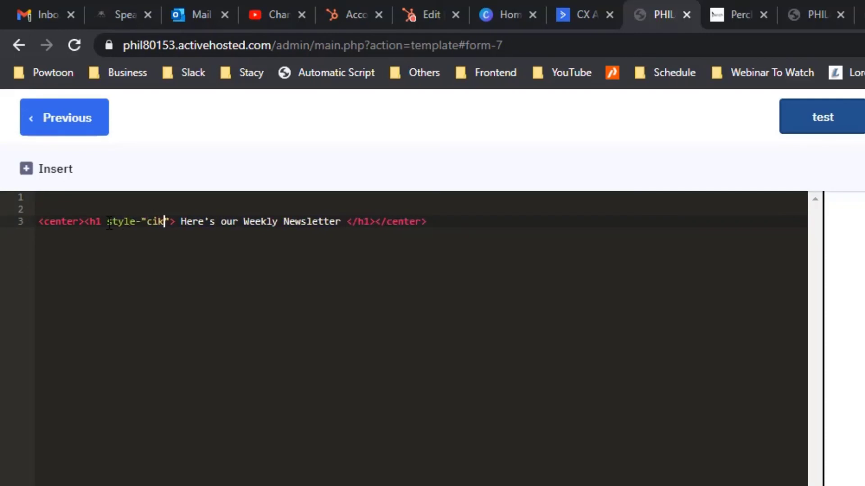
{"action": "key", "text": "BackSpace"}
{"action": "key", "text": "BackSpace"}
{"action": "key", "text": "BackSpace"}
{"action": "type", "text": "clor:"}
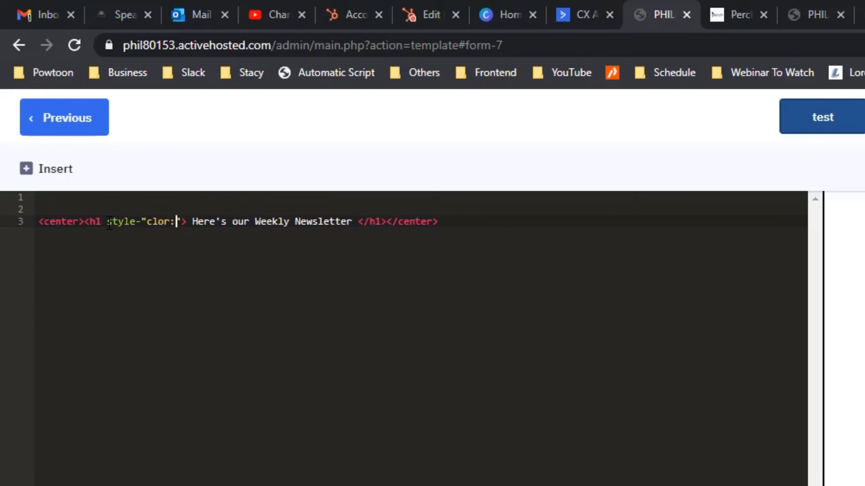
{"action": "type", "text": "ored:"}
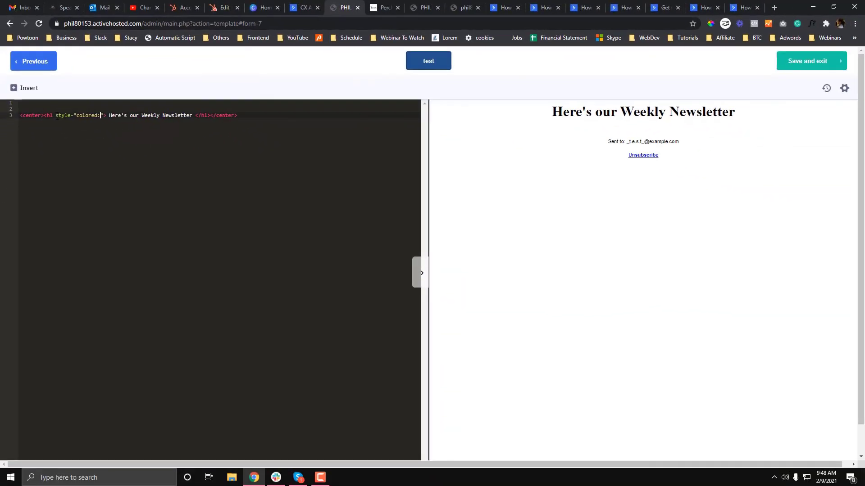
{"action": "key", "text": "BackSpace"}
{"action": "key", "text": "BackSpace"}
{"action": "key", "text": "BackSpace"}
{"action": "type", "text": ":red;"}
{"action": "left_click", "coordinate": [74, 115]}
{"action": "key", "text": "BackSpace"}
{"action": "type", "text": ":"}
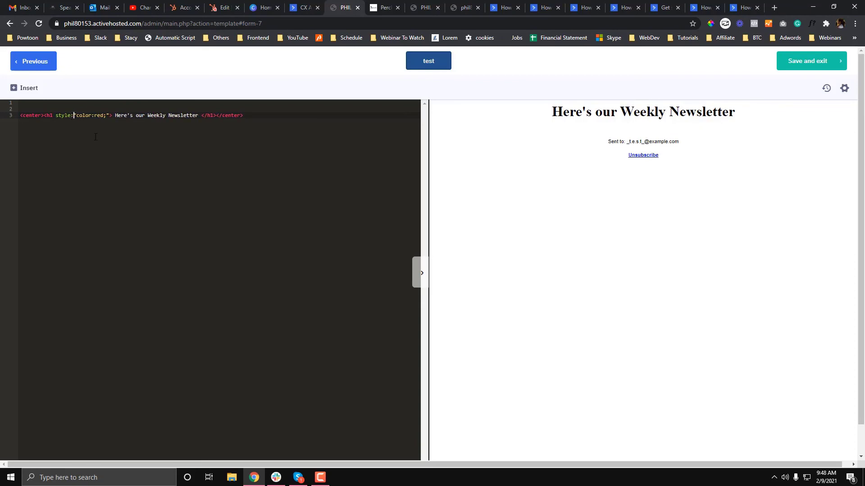
{"action": "key", "text": "BackSpace"}
{"action": "type", "text": "="}
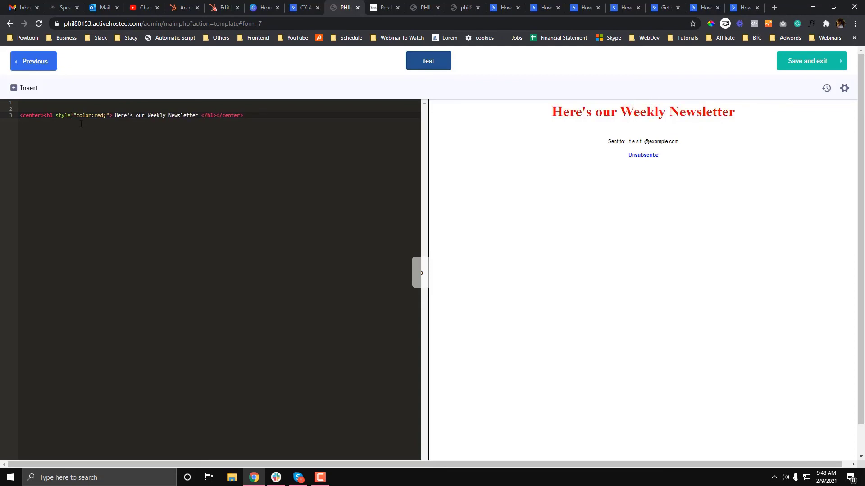